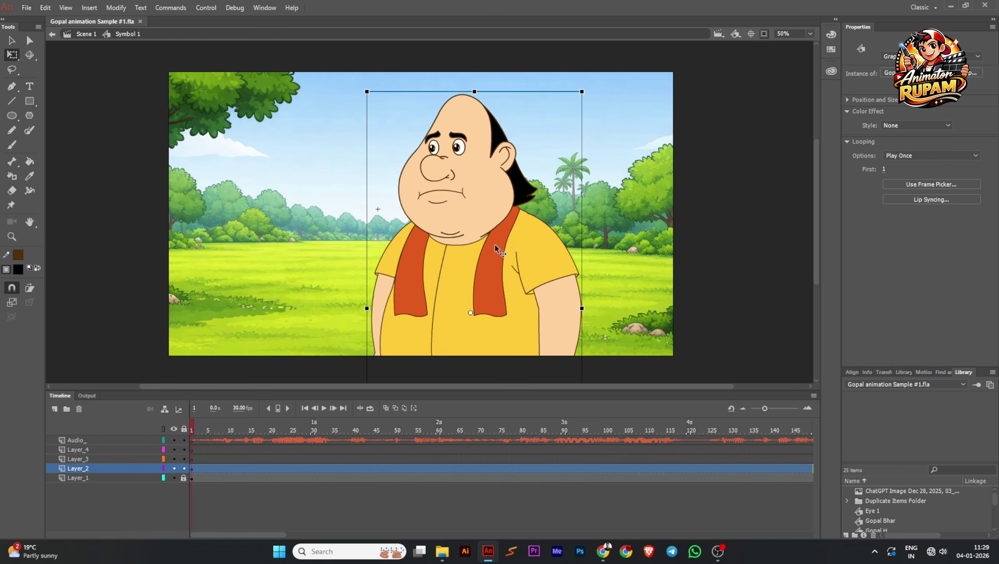
Open the eyes symbol, Symbol 2, nested inside the Gopal Bhar character's head symbol, Gopal H
double_click(495, 244)
scroll(495, 244, down, 1)
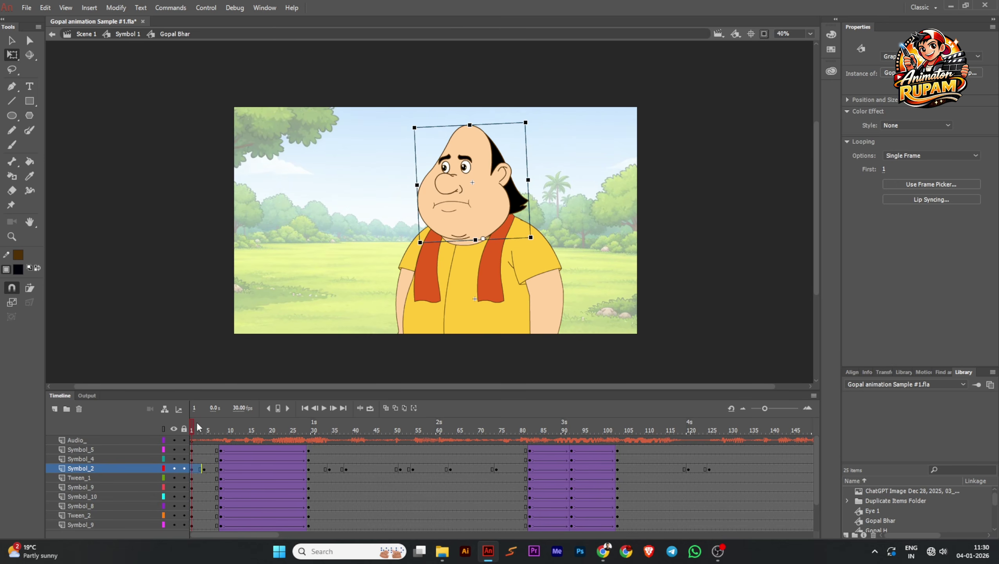
drag(197, 424, 129, 461)
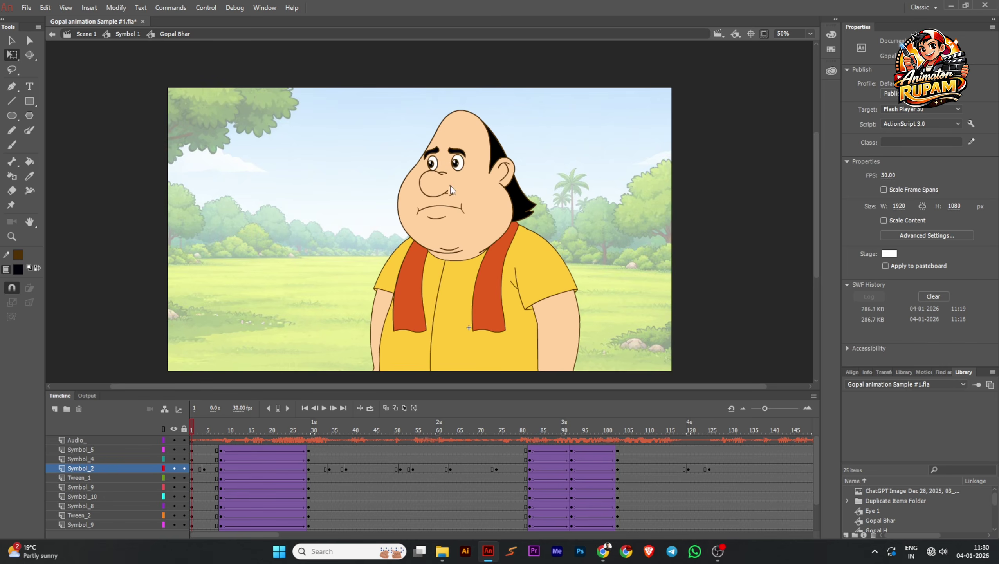
scroll(456, 167, up, 3)
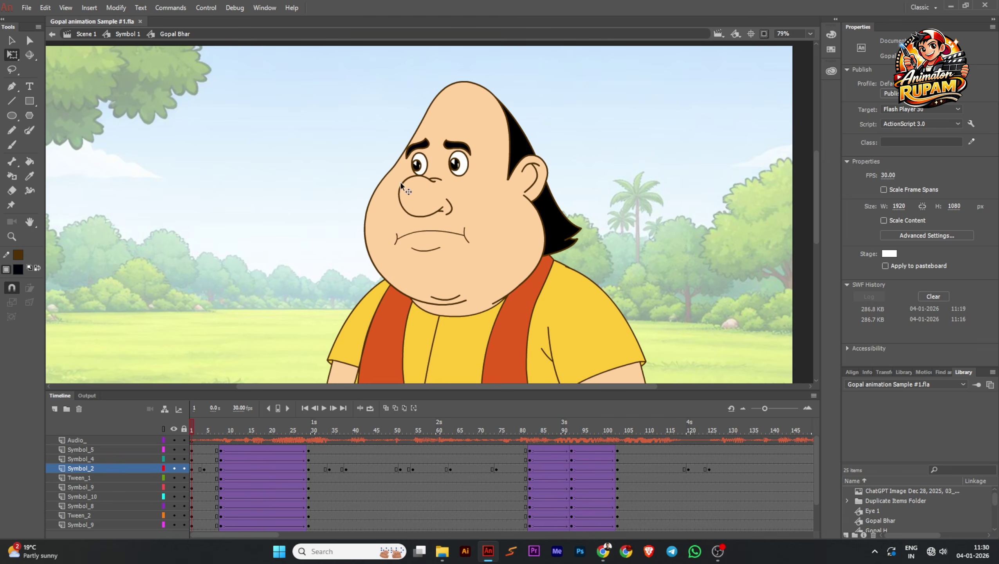
double_click(456, 167)
scroll(457, 167, up, 1)
double_click(457, 168)
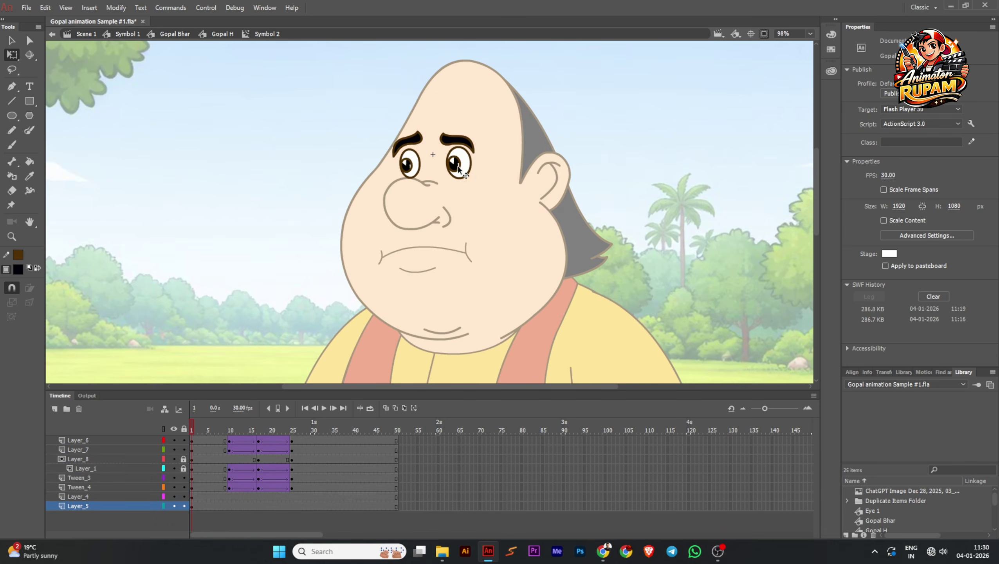
Scrub the eye blink animation to frame 14 to examine the eyelids and eyebrows, and return to the head symbol
drag(201, 422, 244, 451)
scroll(446, 150, up, 2)
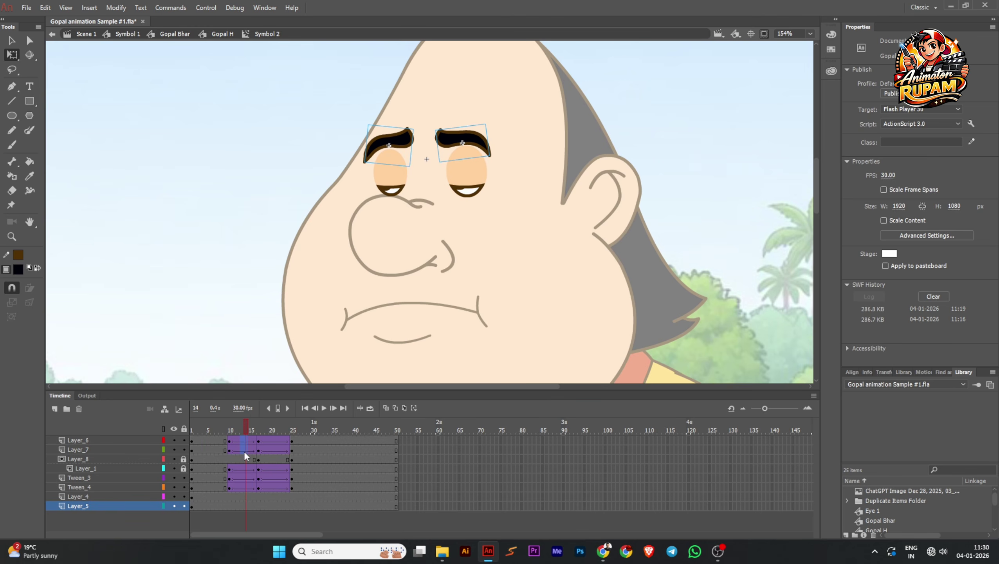
click(243, 450)
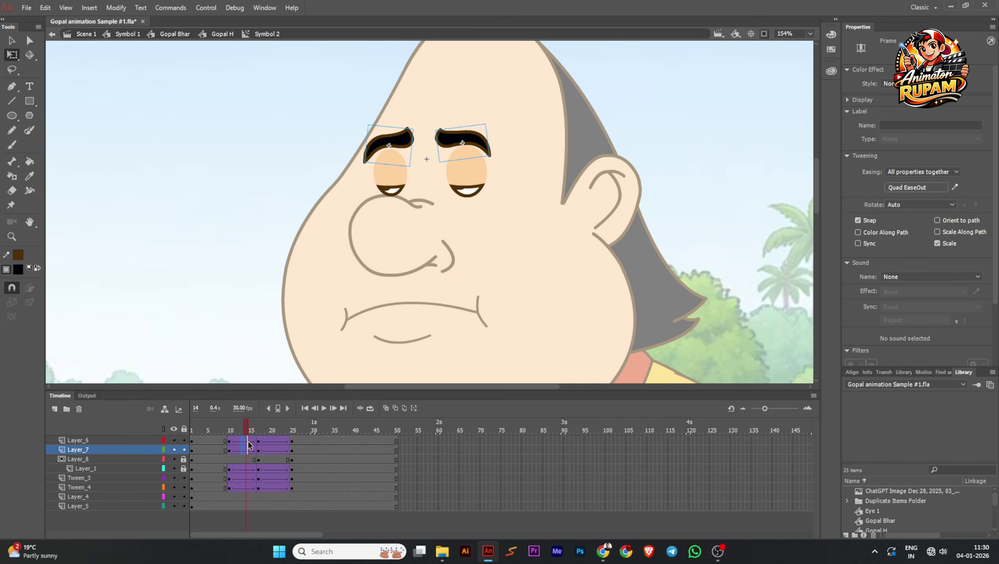
double_click(268, 244)
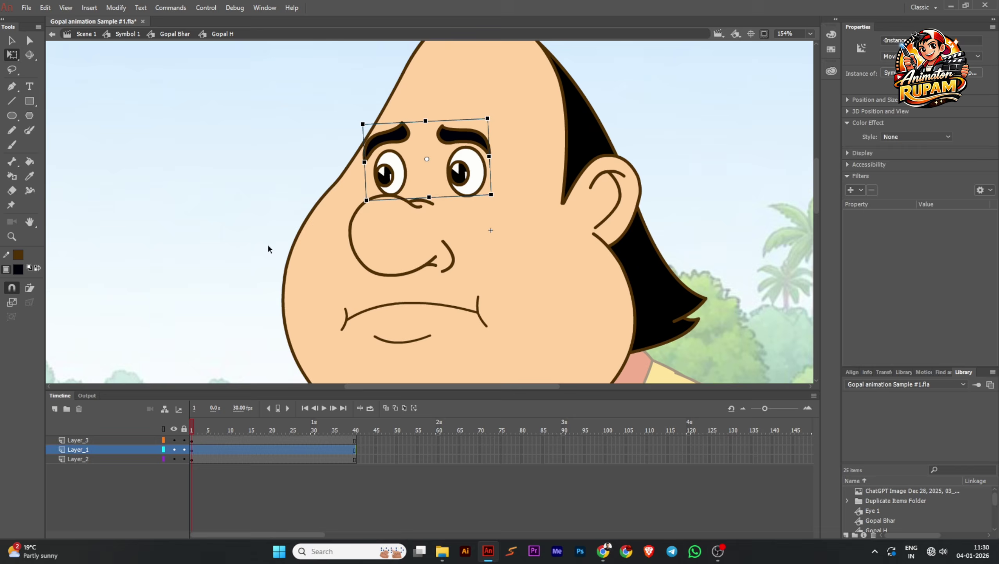
Scrub the head symbol's timeline between frames 1 and 8 to preview the mouth shapes, ending at frame 1
mouse_move(197, 425)
mouse_down()
mouse_move(247, 422)
mouse_move(191, 425)
mouse_up()
scroll(468, 289, down, 2)
drag(599, 293, 570, 288)
scroll(486, 285, up, 1)
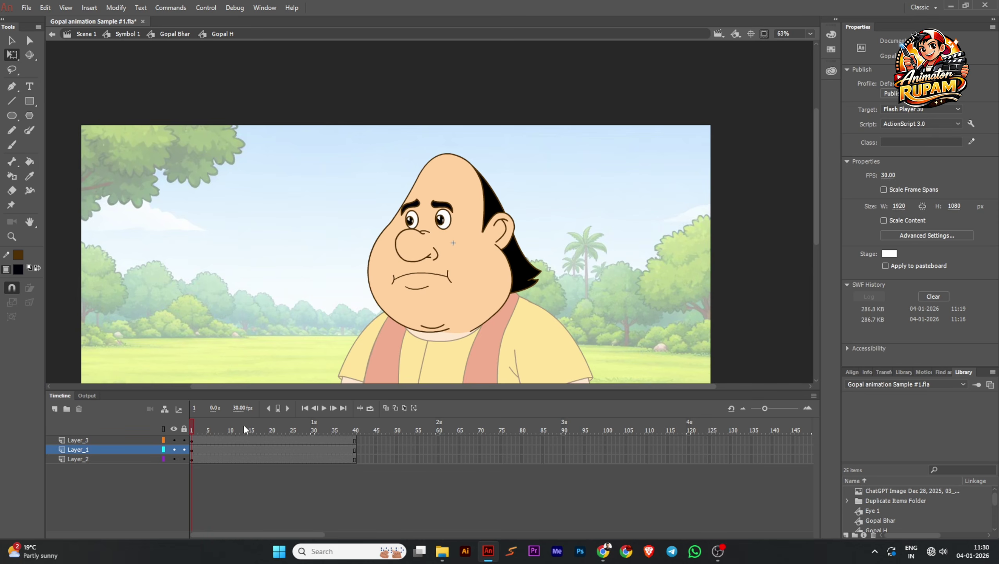
drag(199, 430, 219, 427)
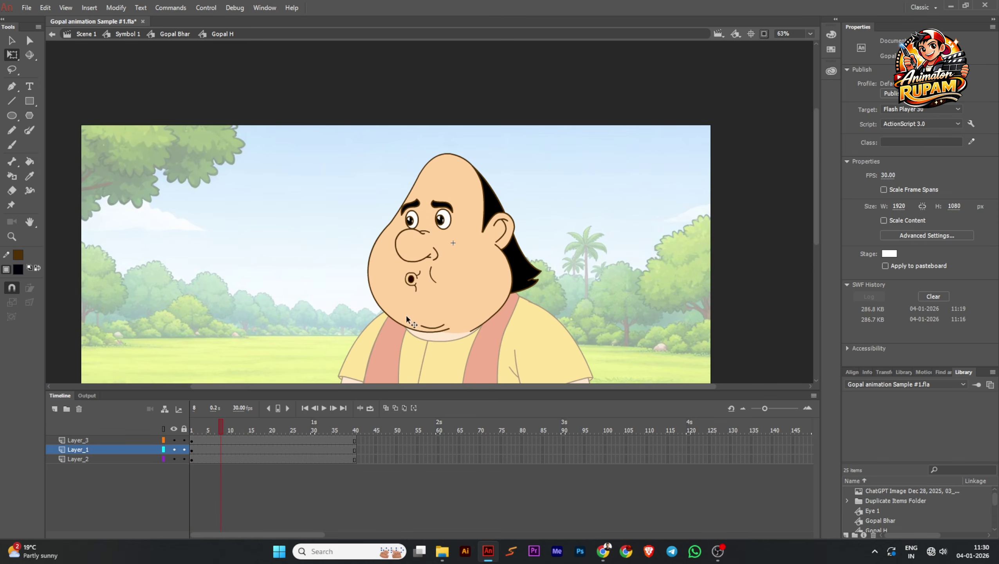
drag(216, 430, 192, 429)
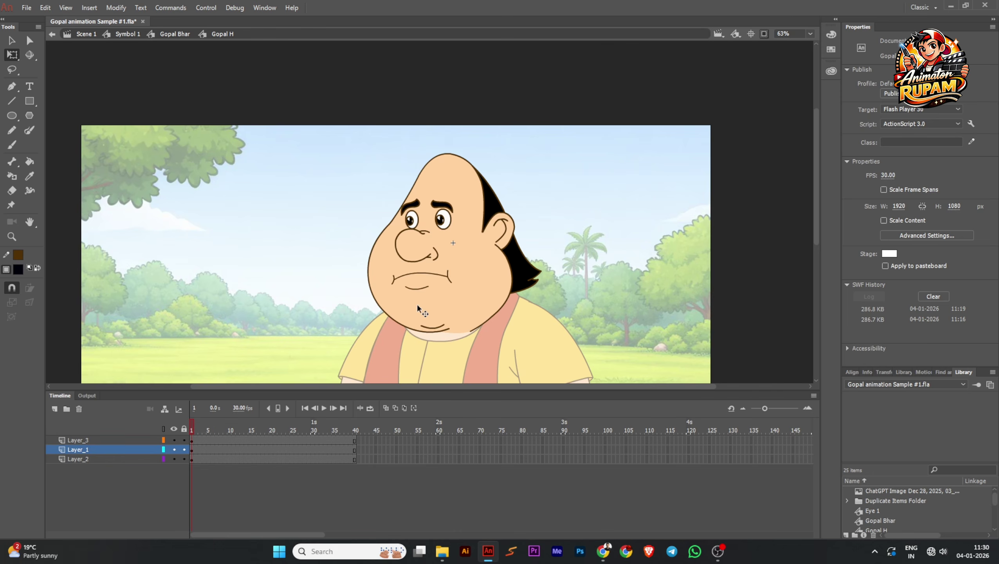
Save the animation file
drag(416, 303, 489, 312)
scroll(512, 319, up, 1)
drag(565, 302, 555, 290)
key(ctrl+s)
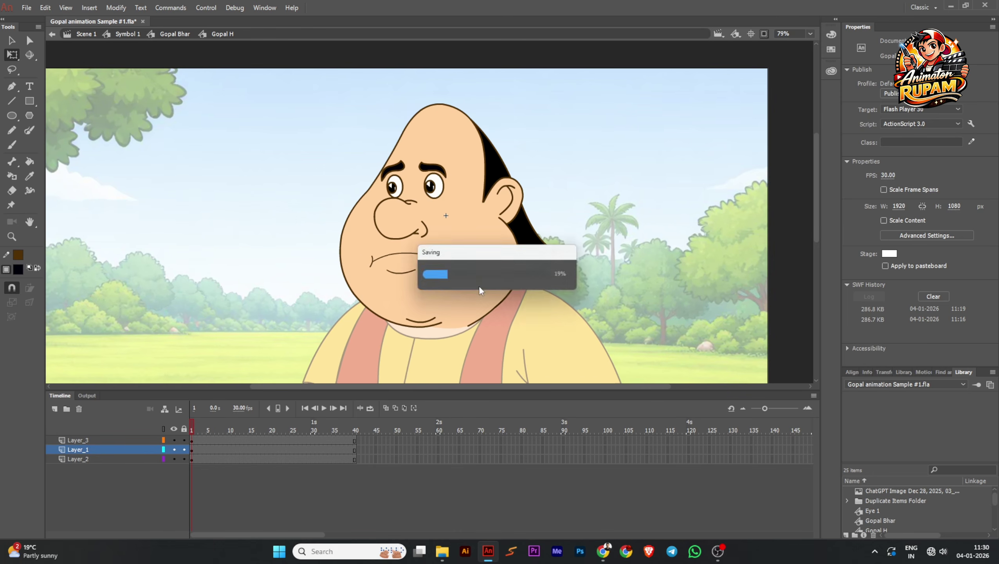
click(393, 300)
scroll(410, 296, down, 1)
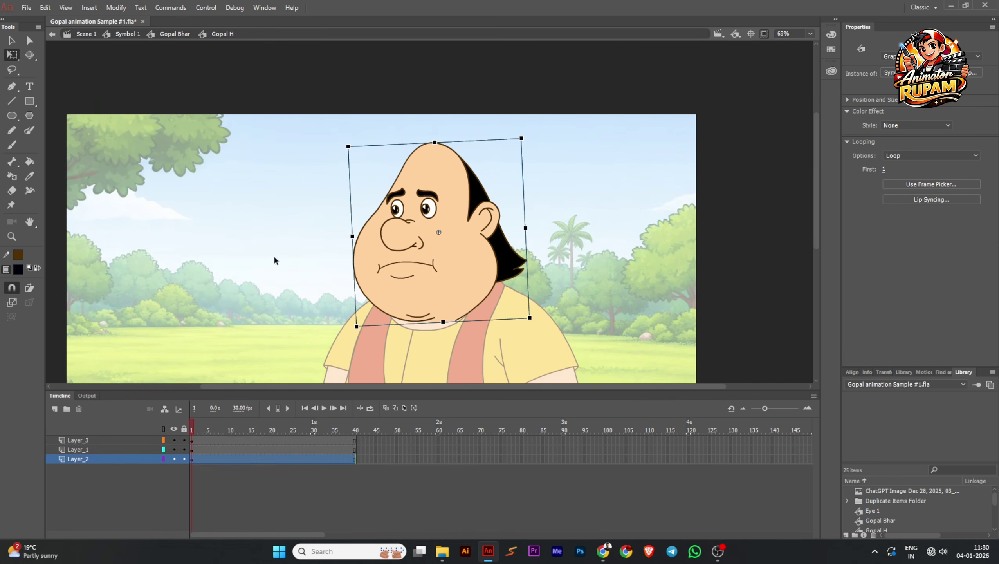
double_click(315, 275)
scroll(438, 270, down, 4)
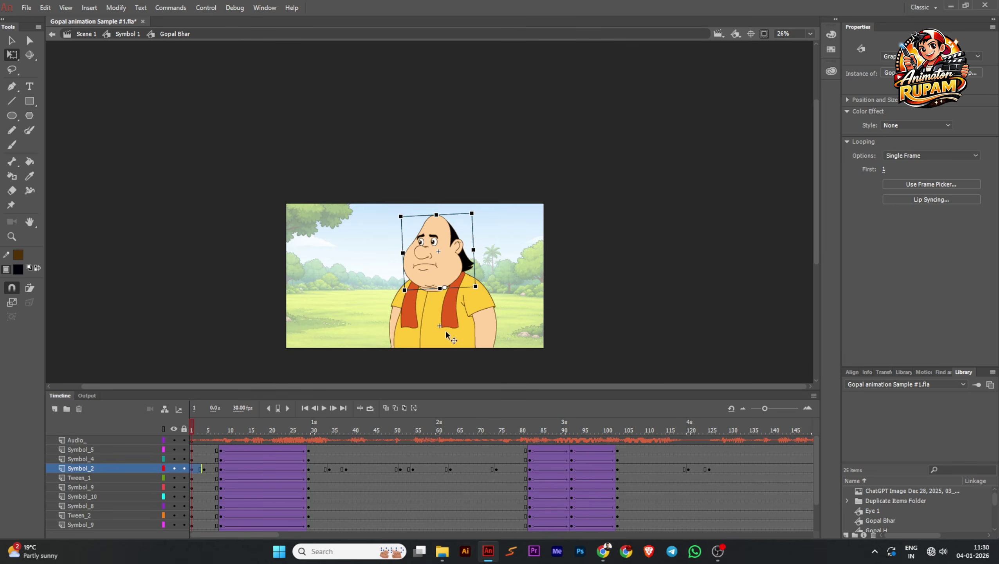
double_click(593, 252)
scroll(431, 268, up, 1)
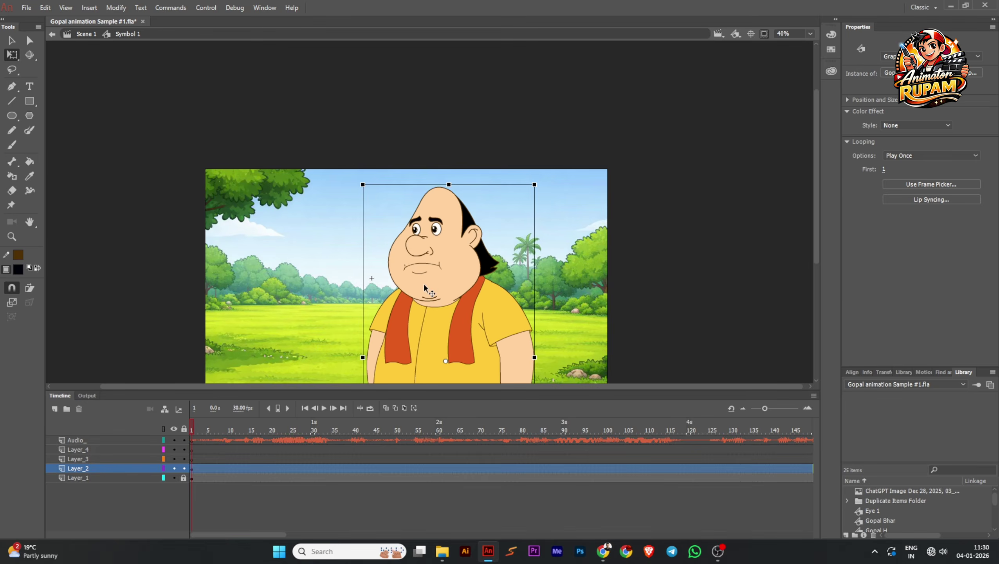
double_click(423, 282)
scroll(419, 283, up, 1)
scroll(422, 287, up, 1)
double_click(422, 287)
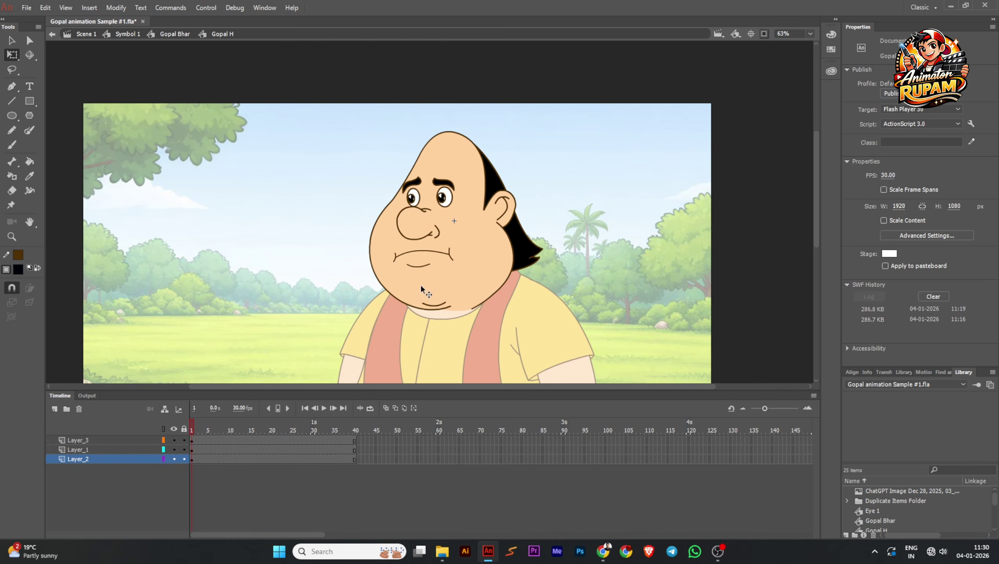
scroll(419, 283, up, 1)
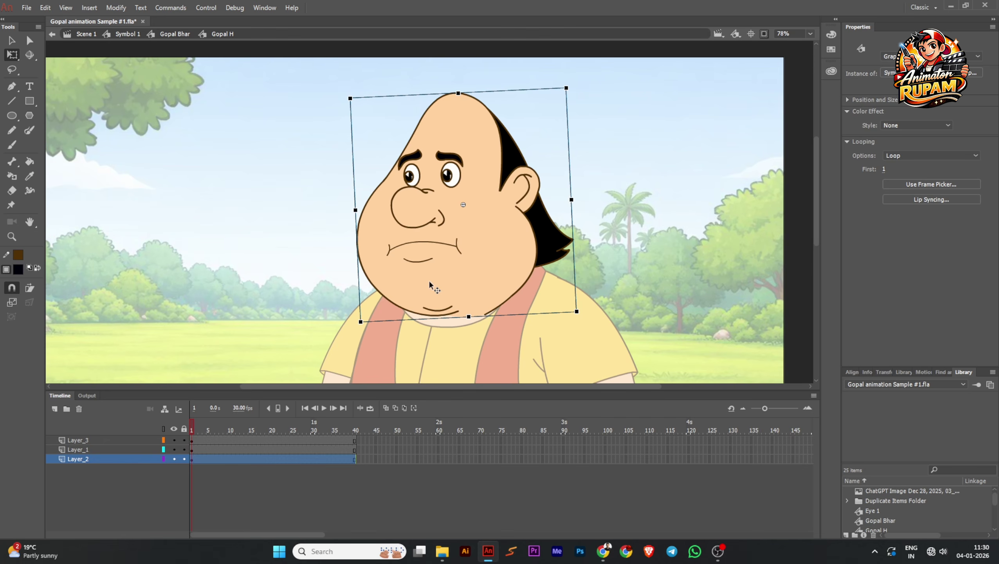
Try moving the head shape symbol away from the facial features, and undo the move
drag(494, 280, 714, 344)
key(ctrl+z)
scroll(468, 272, up, 1)
scroll(468, 272, down, 1)
Open the head shape symbol, Symbol 7, and select the face drawing on Layer_1
double_click(468, 272)
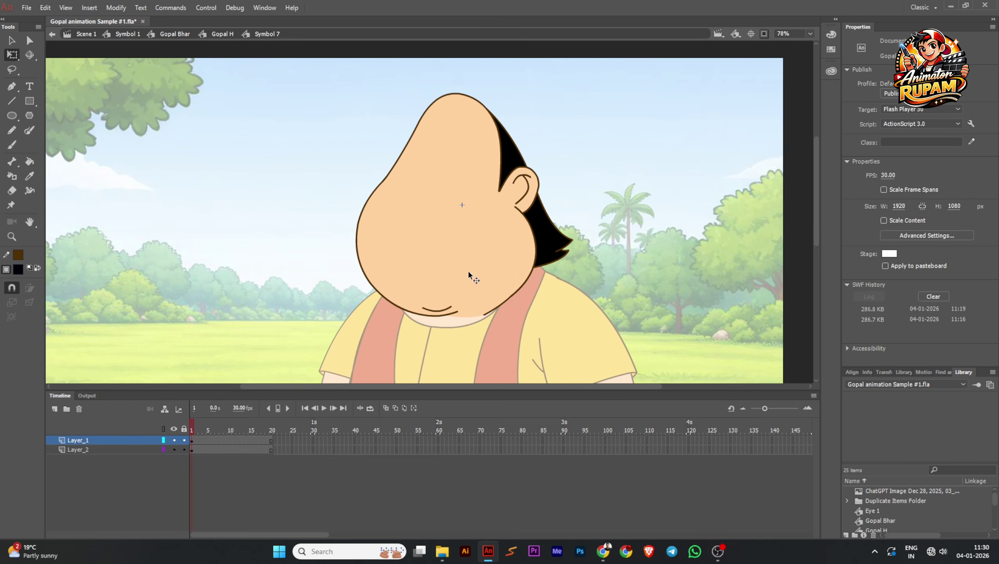
click(443, 274)
scroll(442, 272, up, 1)
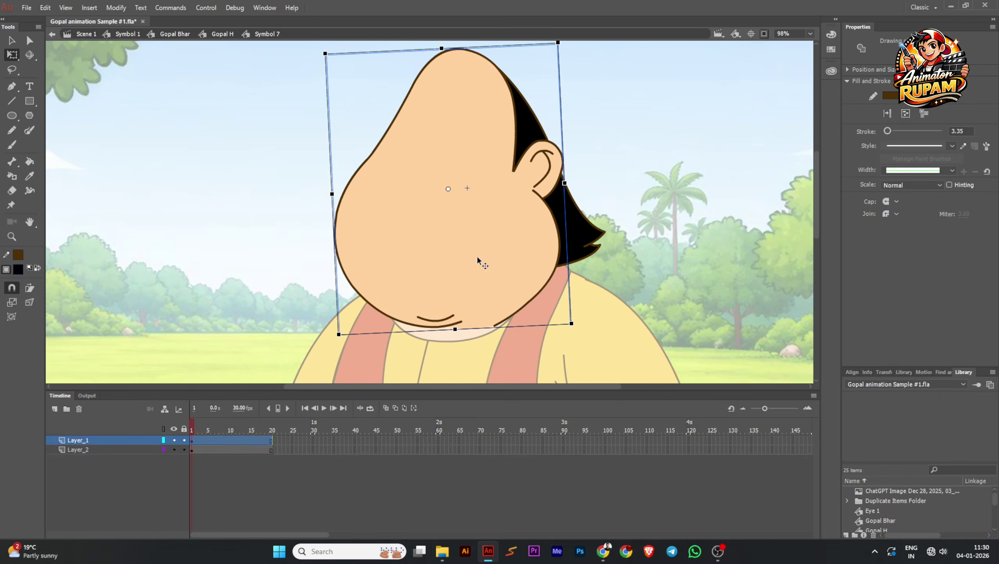
scroll(477, 255, down, 1)
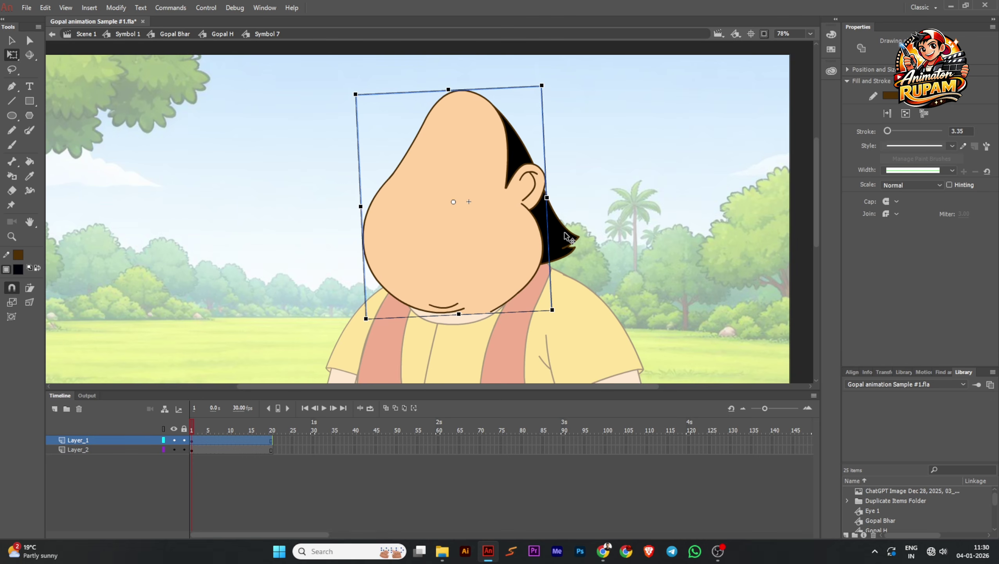
Try moving the back hair piece away from the head, and undo the move
click(568, 237)
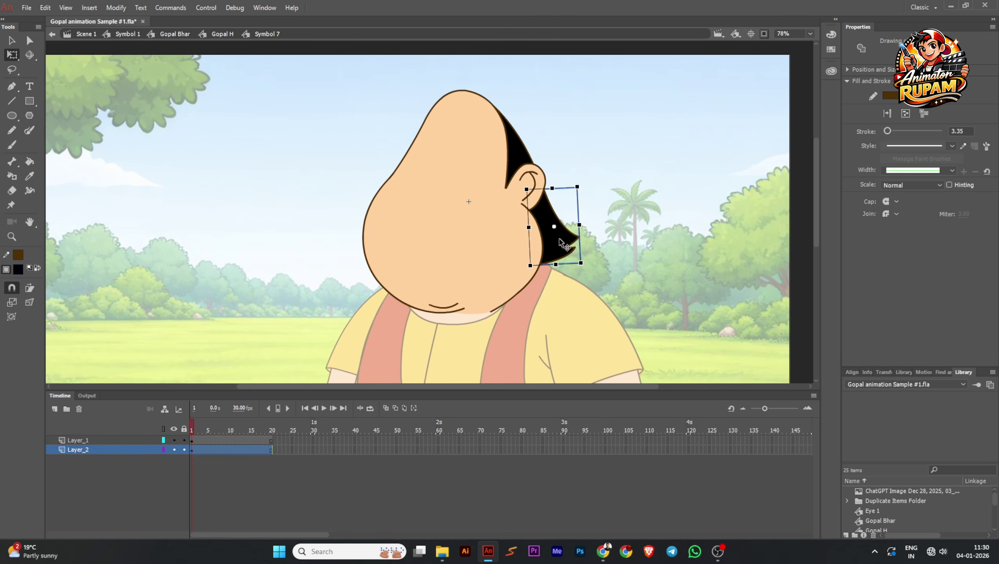
drag(568, 237, 651, 276)
key(ctrl+z)
Lock and hide Layer_2 with the back hair, and select the face drawing on Layer_1
click(184, 449)
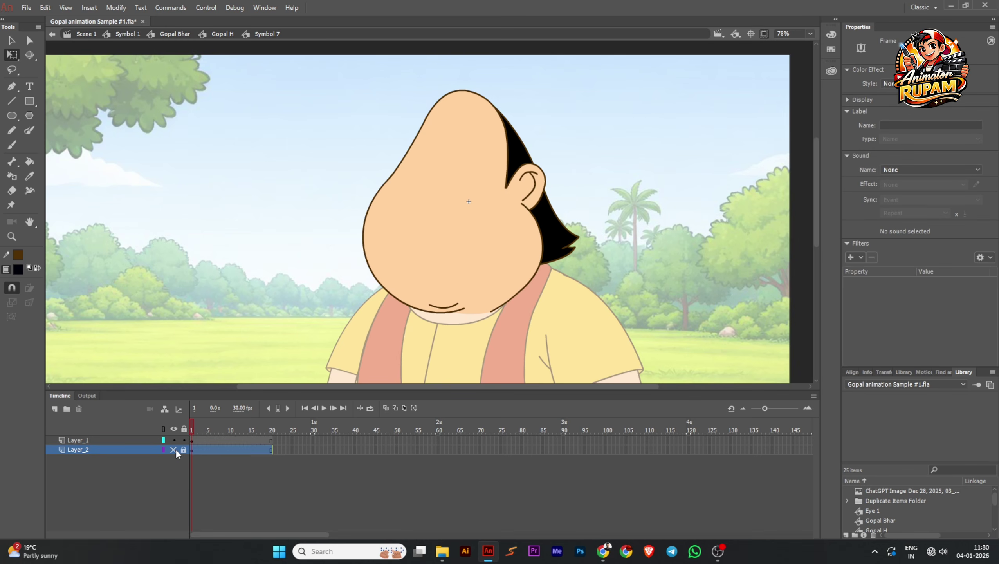
click(121, 438)
click(455, 268)
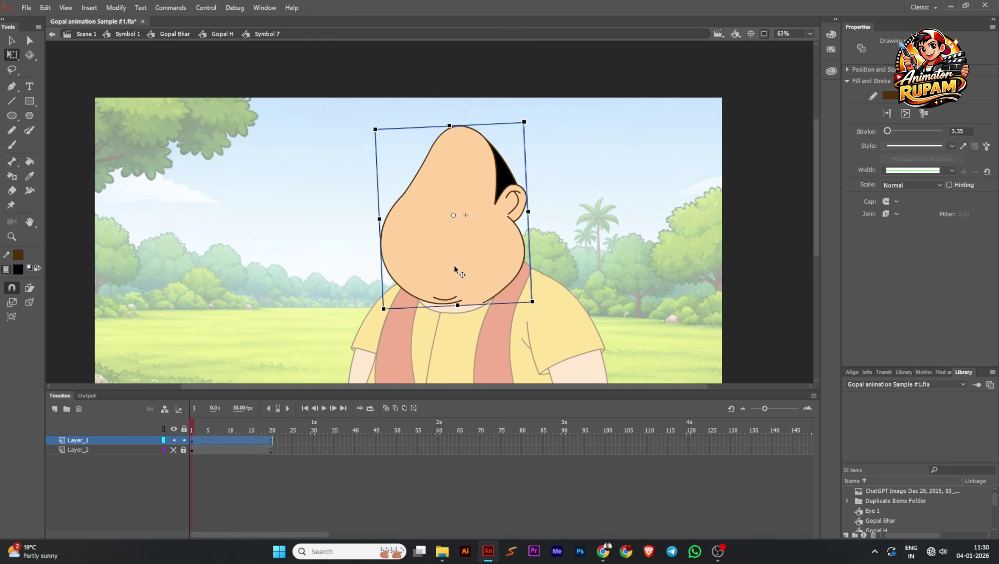
scroll(453, 264, up, 3)
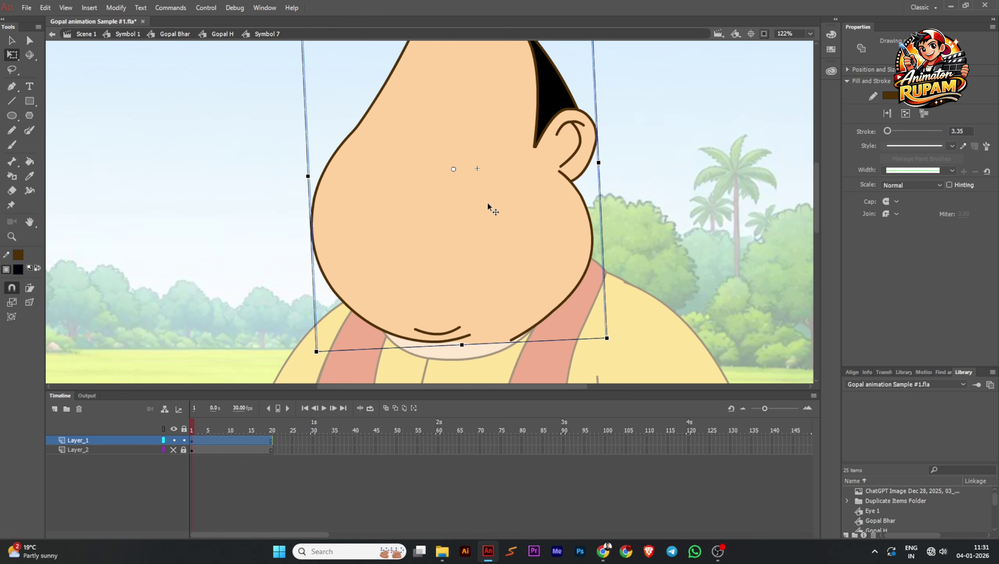
scroll(439, 263, down, 3)
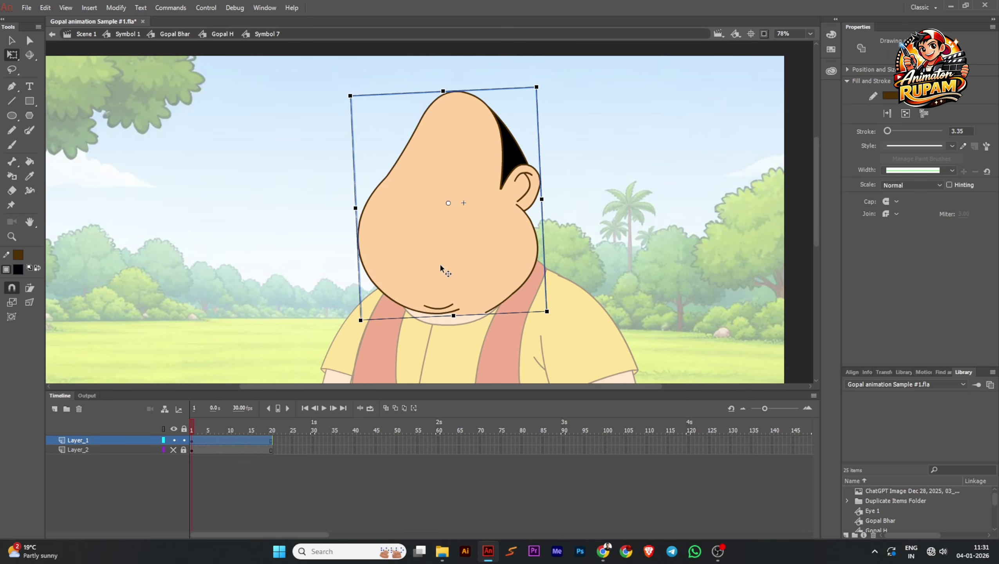
Open the face drawing object and convert the lower front area around the mouth and chin into its own drawing object
double_click(439, 263)
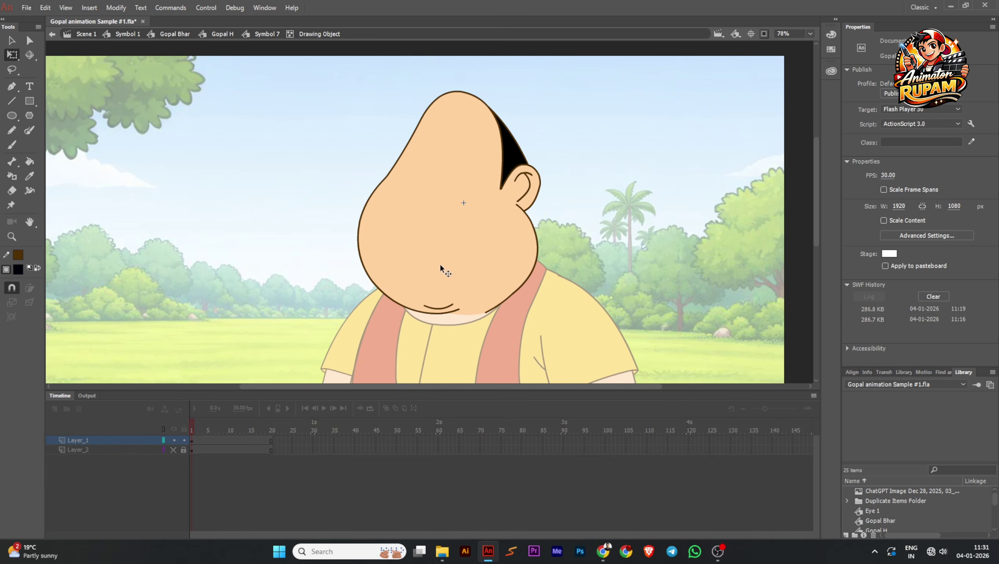
mouse_move(465, 337)
mouse_down()
mouse_move(402, 270)
mouse_move(346, 239)
mouse_move(346, 220)
mouse_up()
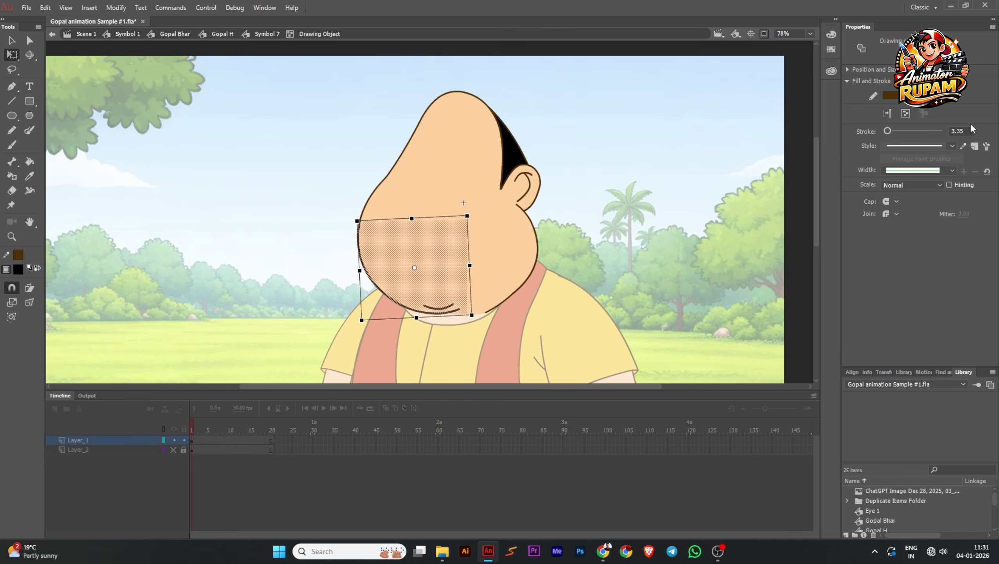
click(906, 114)
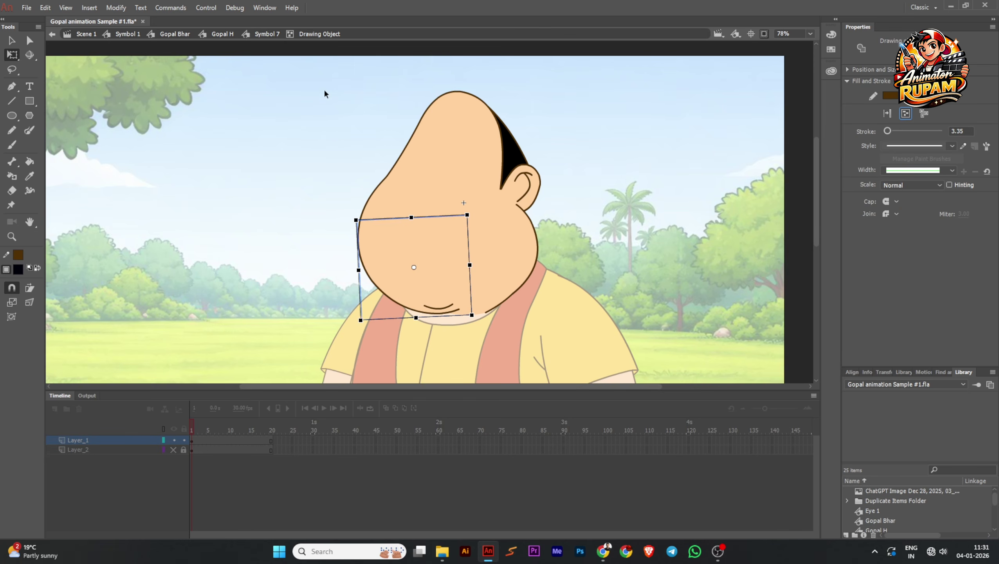
mouse_move(317, 76)
mouse_down()
mouse_move(362, 106)
mouse_move(622, 373)
mouse_up()
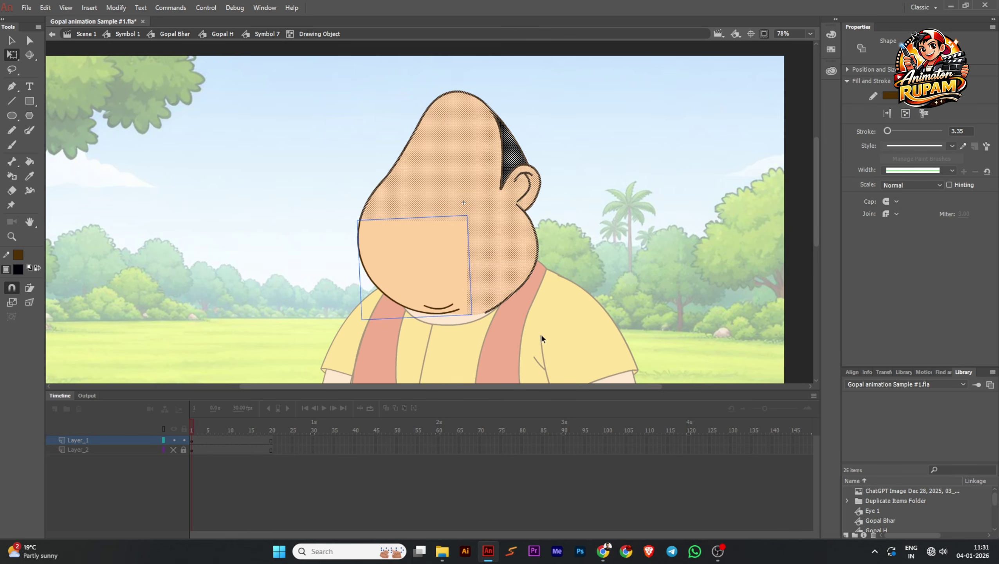
click(443, 236)
click(951, 6)
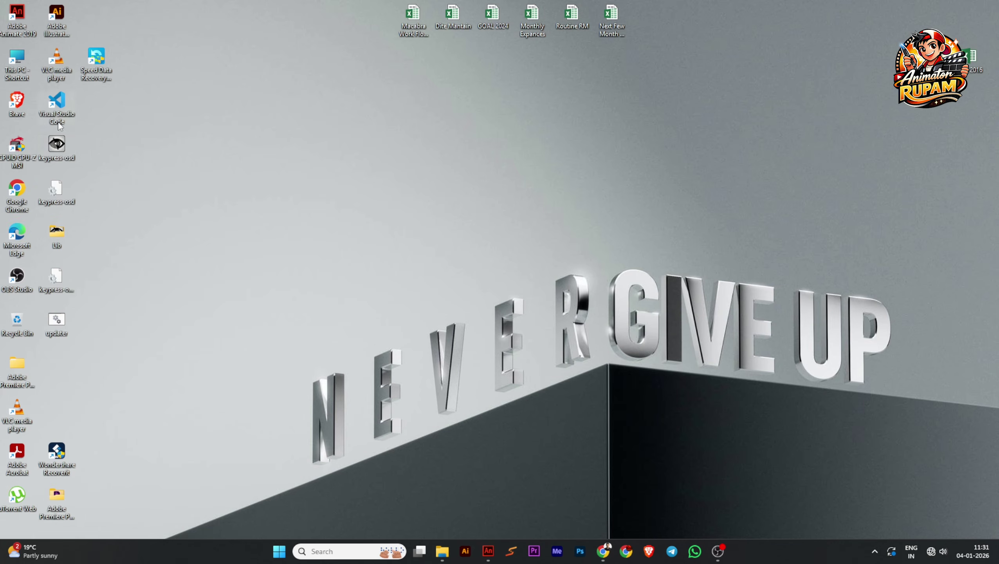
click(488, 552)
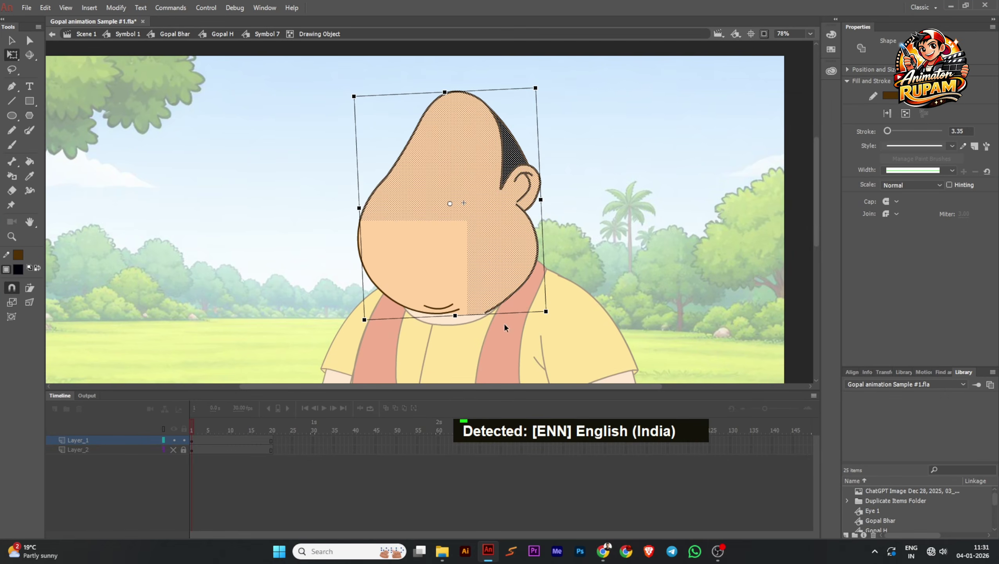
Select the rest of the head artwork without the mouth-and-chin piece and convert it into a separate drawing object
scroll(513, 340, down, 2)
scroll(520, 349, up, 2)
click(625, 375)
drag(626, 377, 305, 60)
shift+click(422, 252)
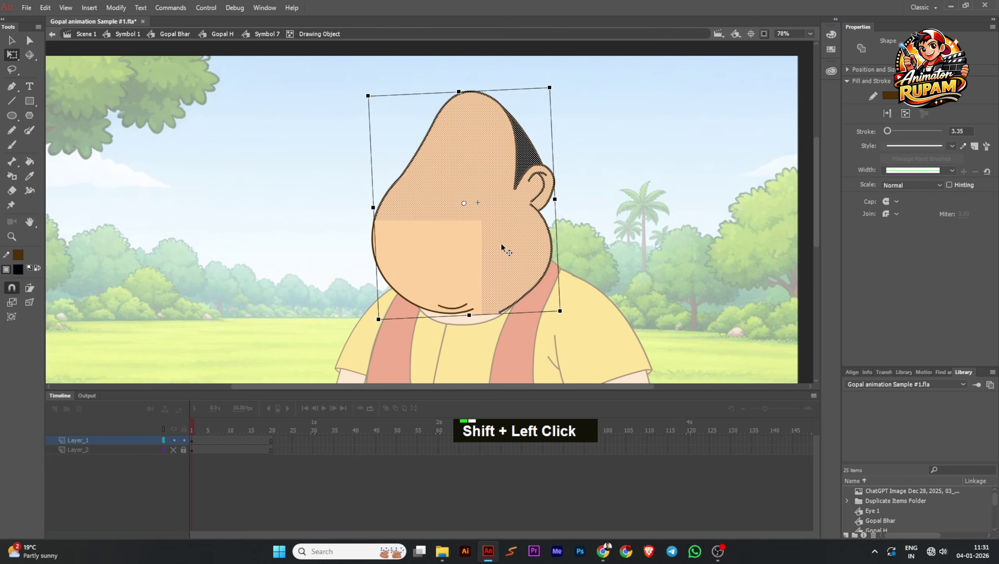
key(ctrl+z)
key(ctrl+z)
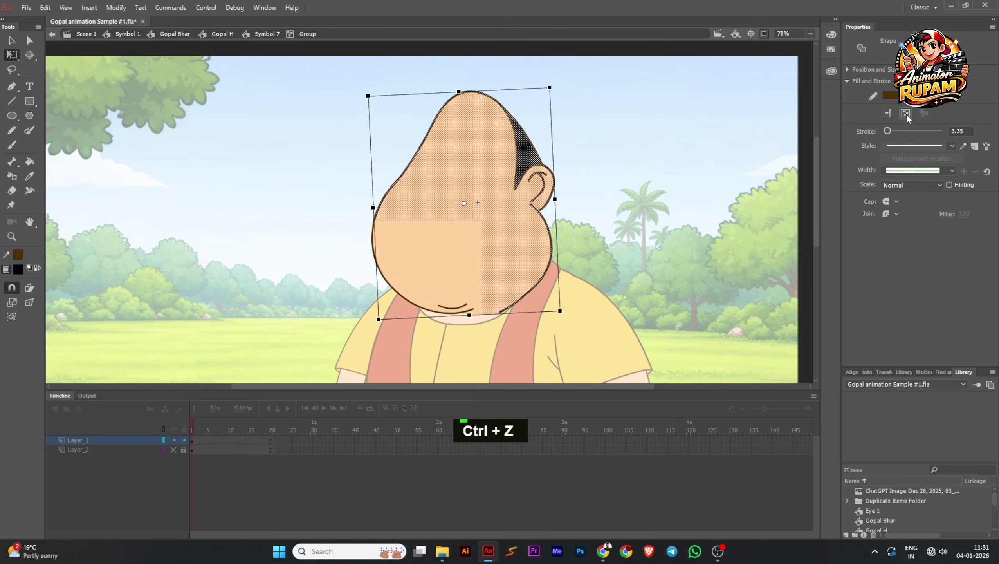
key(ctrl+z)
Select each of the two head pieces to check their separation, and open the larger remaining head drawing object
click(395, 290)
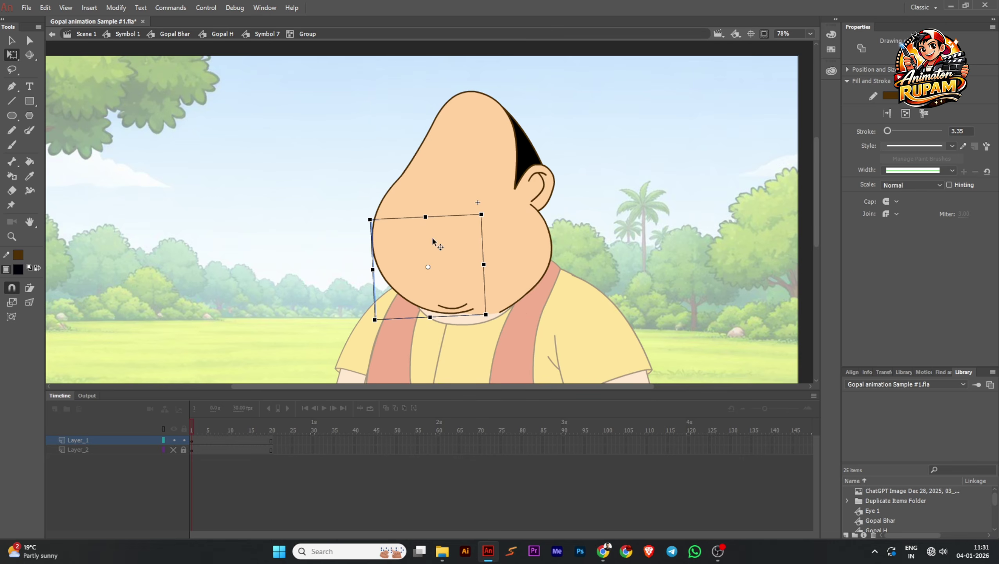
scroll(432, 236, up, 2)
click(530, 220)
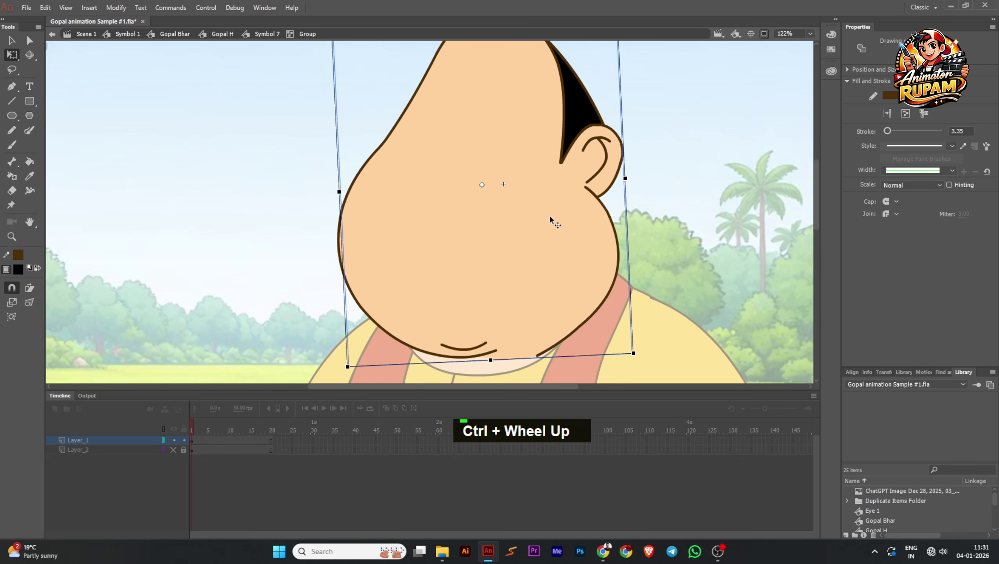
double_click(569, 231)
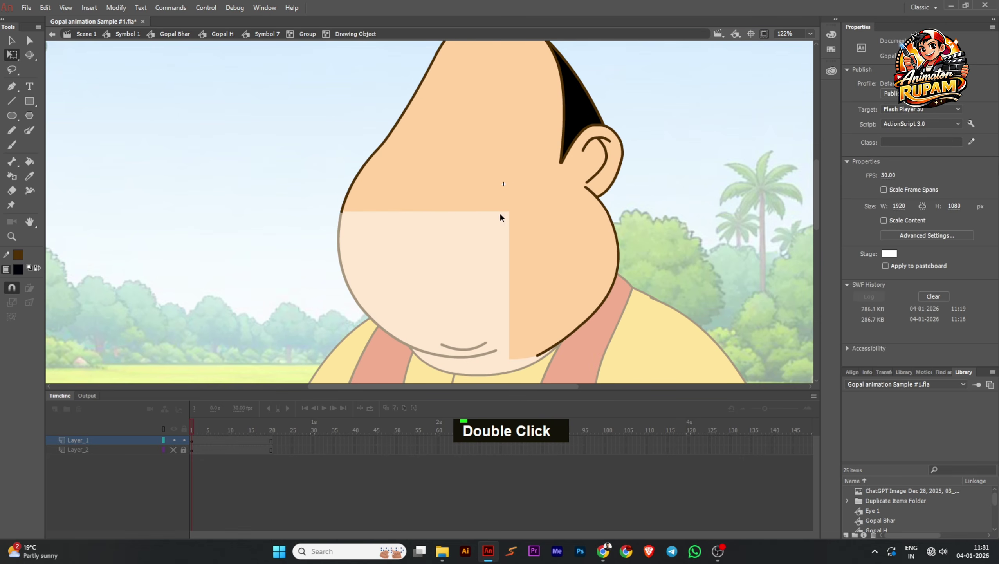
Extend the larger head piece's fill behind the mouth-and-chin area by reshaping its cut edges, and leave the drawing object
drag(506, 213, 360, 253)
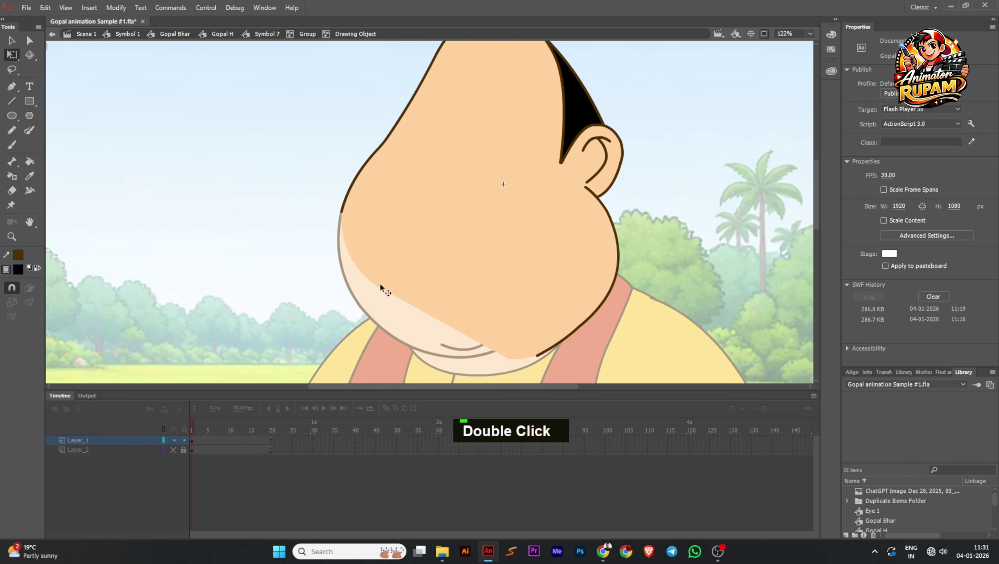
drag(429, 314, 421, 321)
double_click(268, 266)
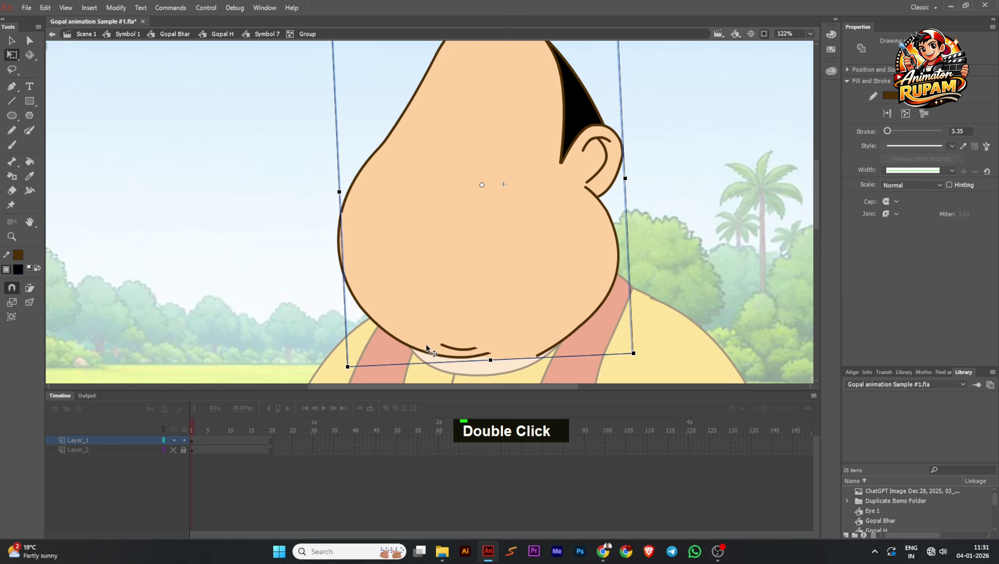
Select the mouth-and-chin drawing object and bring it forward in front of the rest of the head
click(398, 336)
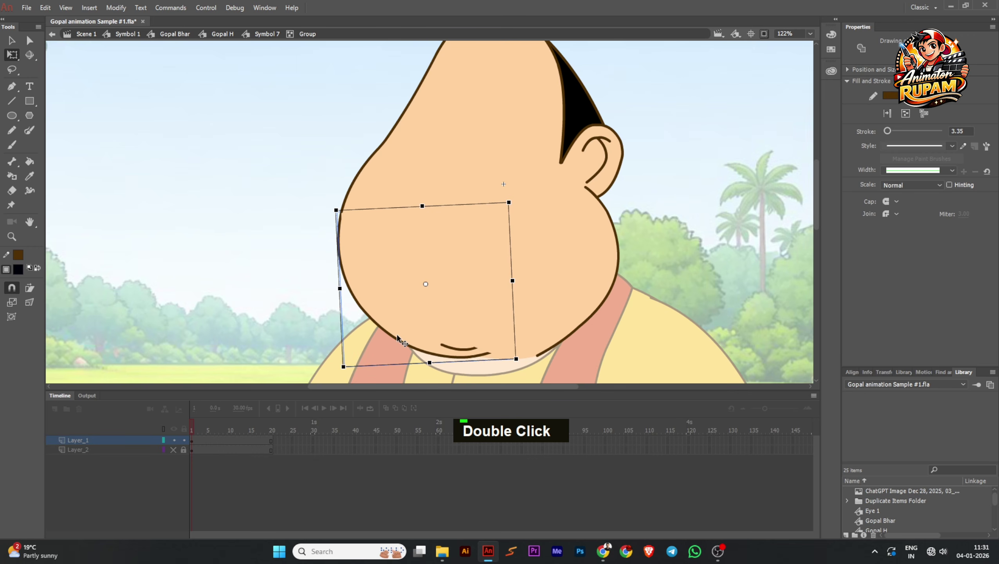
key(ctrl+Up)
key(ctrl+Up)
key(ctrl+Up)
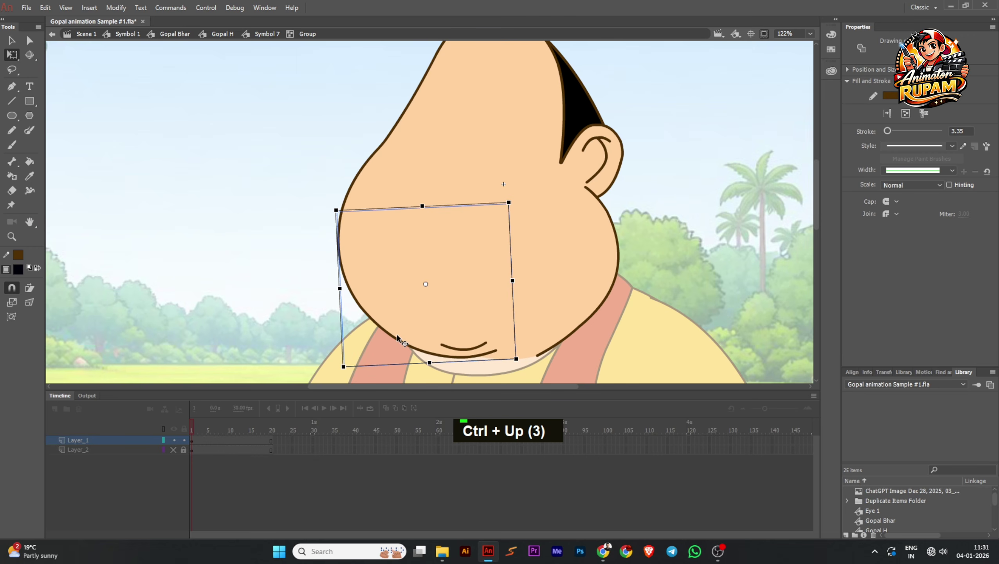
Open the mouth-and-chin drawing object, curve its upper and inner straight fill edges outward, and leave the object
ctrl+scroll(412, 314, up, 1)
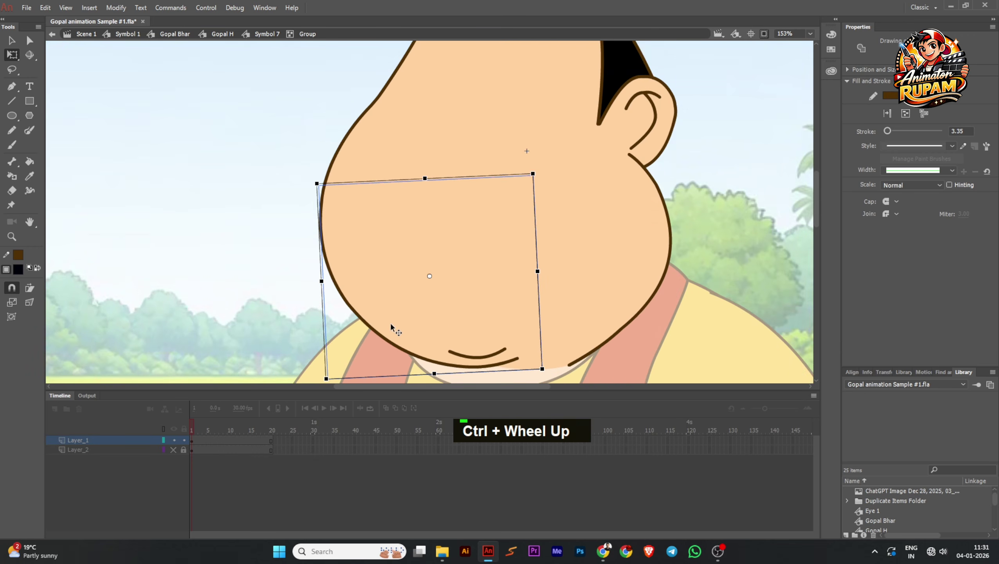
double_click(391, 324)
drag(458, 185, 428, 148)
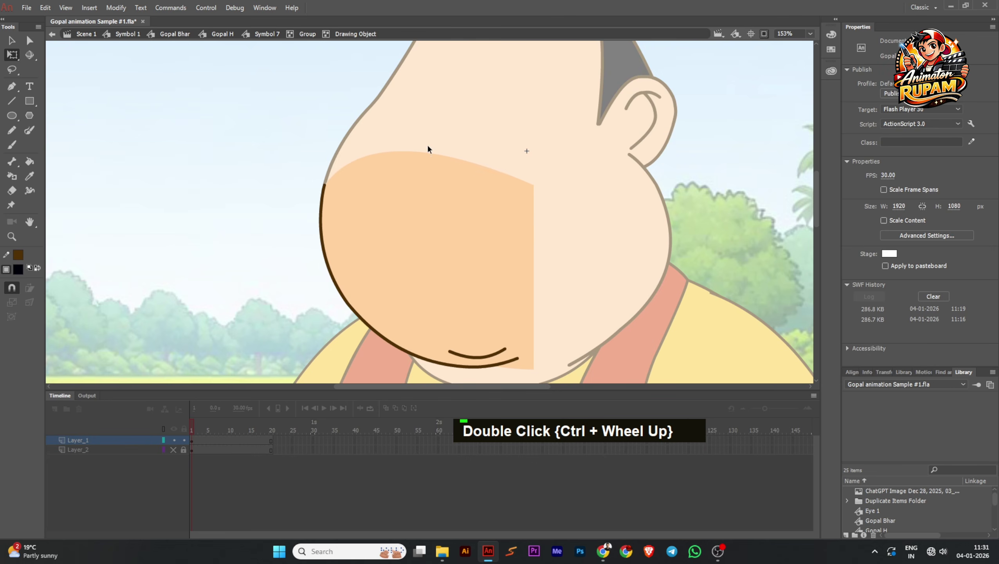
drag(536, 253, 564, 237)
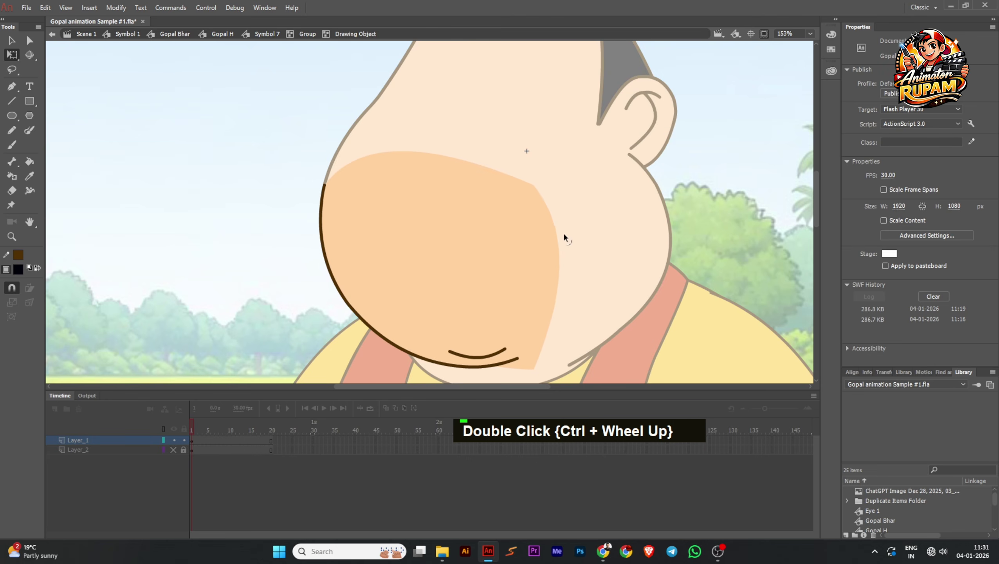
scroll(465, 194, down, 4)
double_click(384, 214)
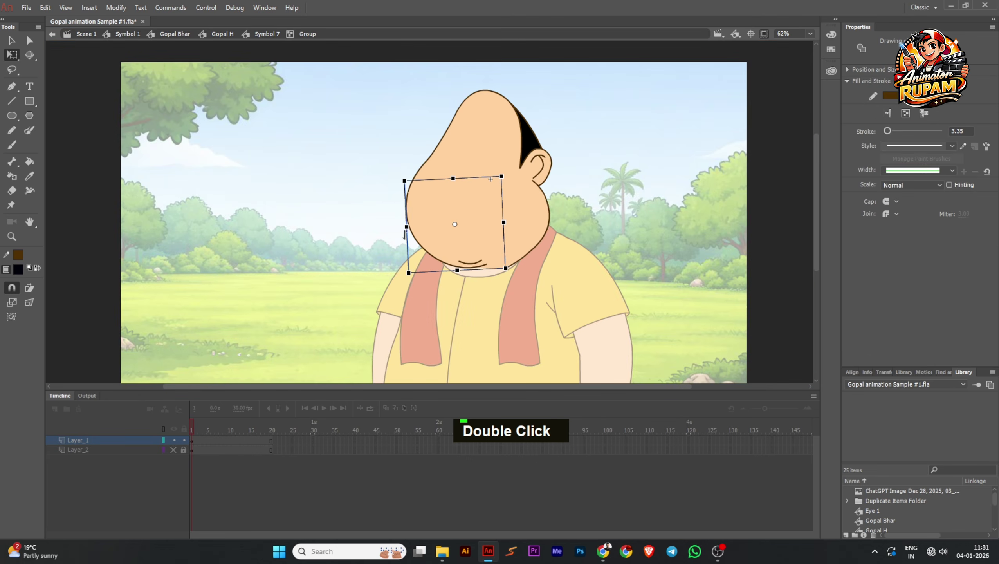
Exit the head group, break it apart into its two drawing objects, and select the mouth-and-chin piece
scroll(606, 236, up, 1)
double_click(606, 236)
scroll(531, 219, down, 1)
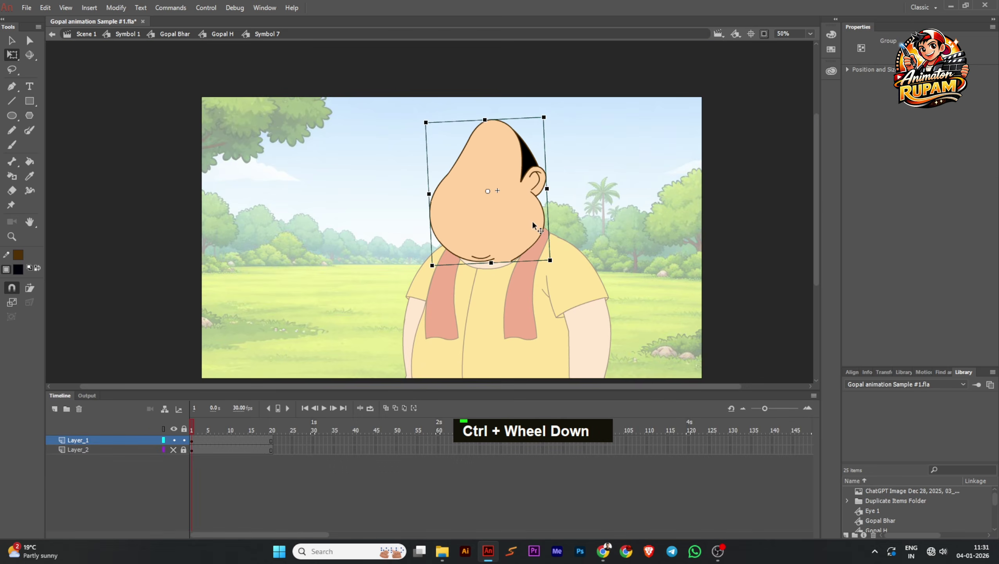
scroll(532, 219, up, 2)
key(ctrl+b)
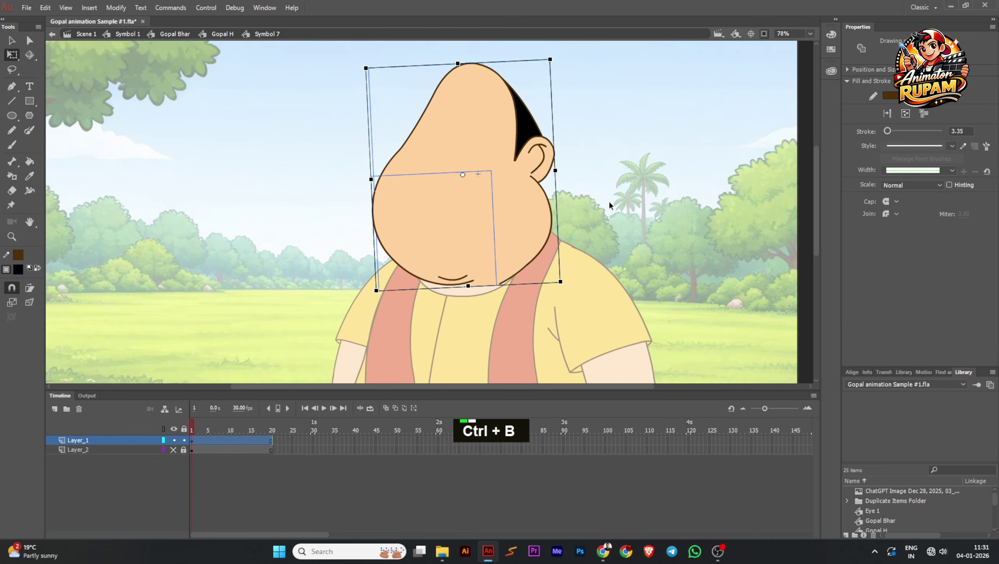
click(609, 200)
click(496, 180)
click(428, 252)
scroll(457, 234, up, 1)
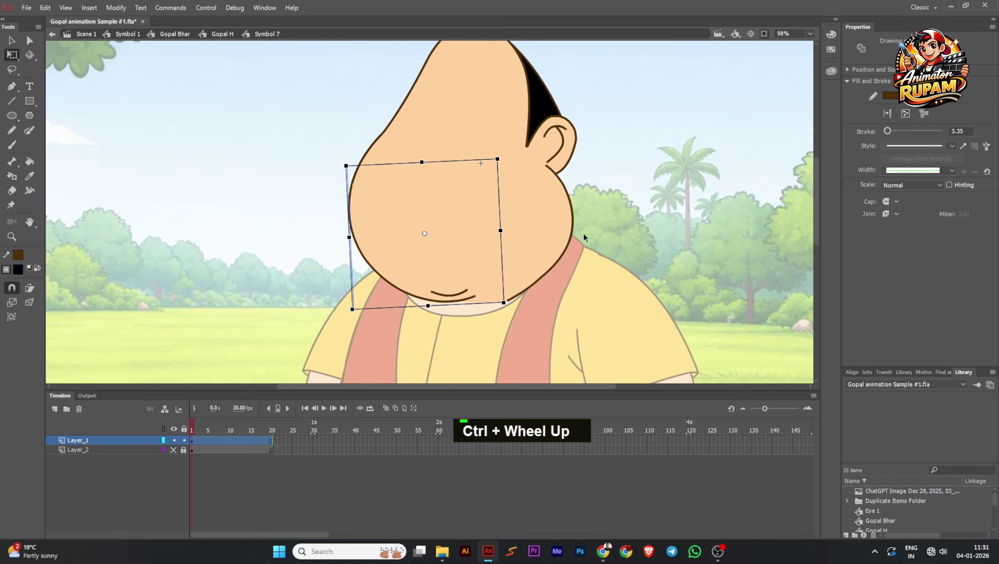
middle_click(587, 233)
click(603, 236)
click(396, 295)
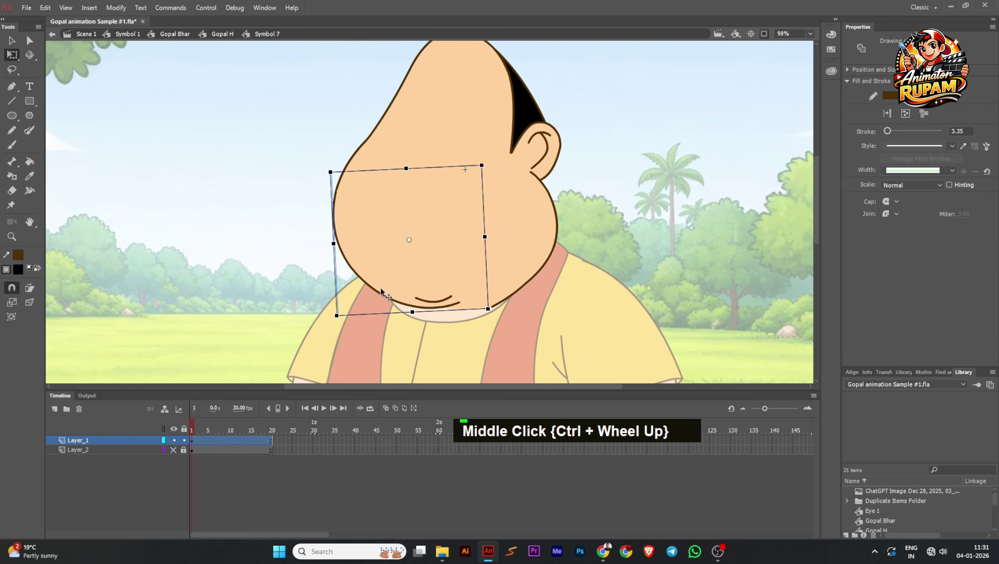
Cut the mouth-and-chin piece, paste it in place on a new layer above Layer_1, and save the file
key(ctrl+x)
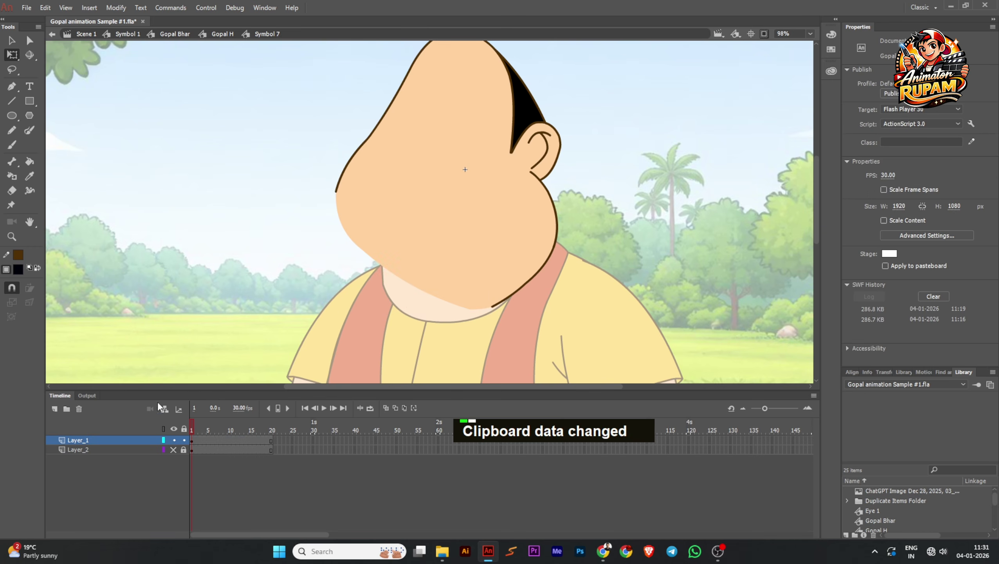
click(55, 409)
key(ctrl+shift+v)
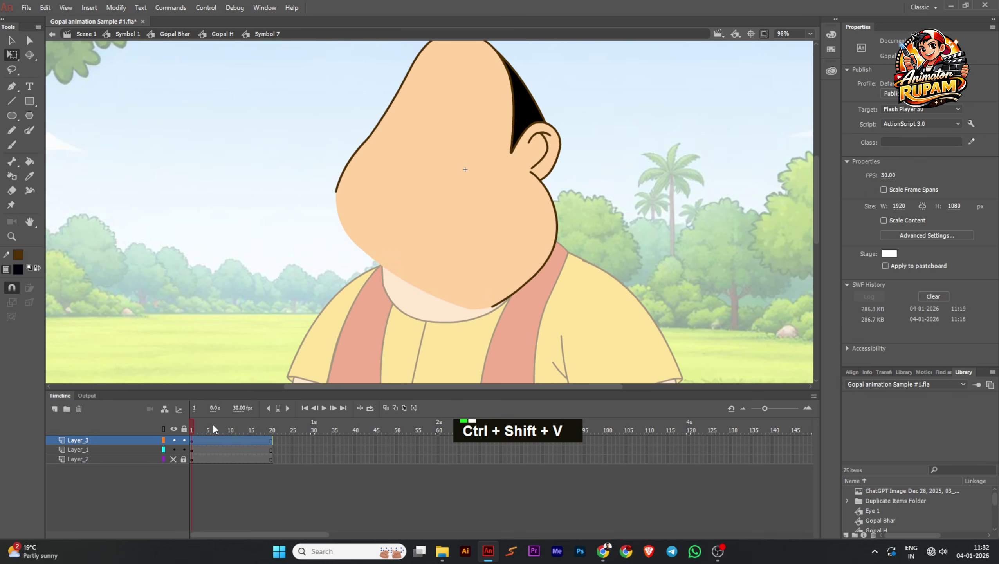
ctrl+click(417, 267)
scroll(418, 268, up, 1)
key(ctrl+s)
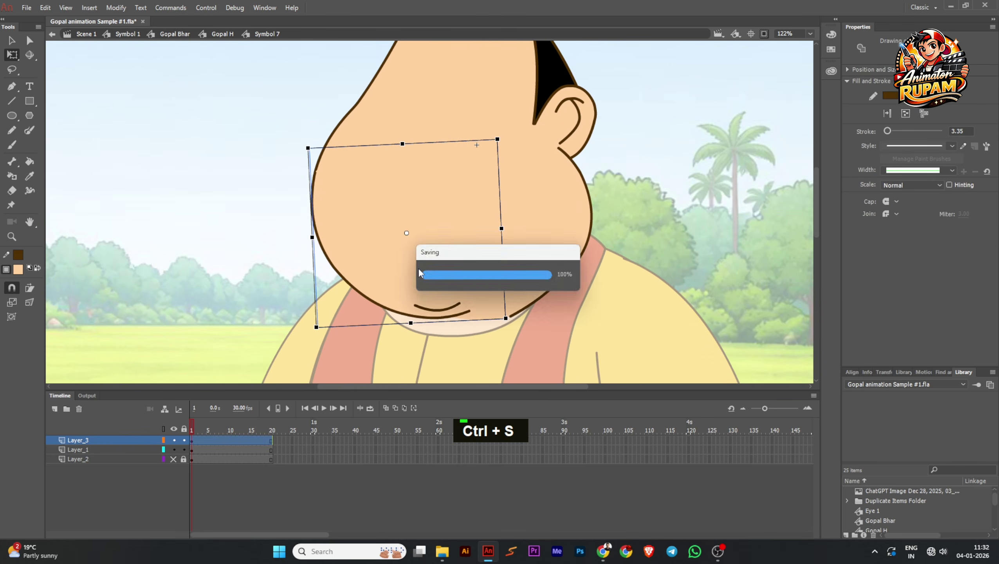
Move the mouth-and-chin piece's transformation point to its upper edge's midpoint, undo a trial downward stretch, and save the file
drag(405, 231, 401, 143)
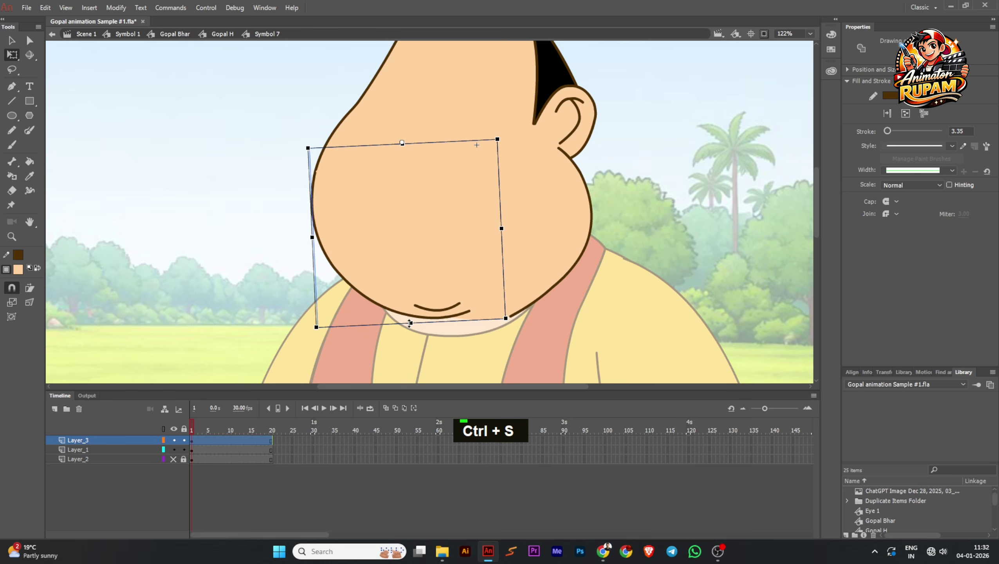
drag(410, 323, 410, 331)
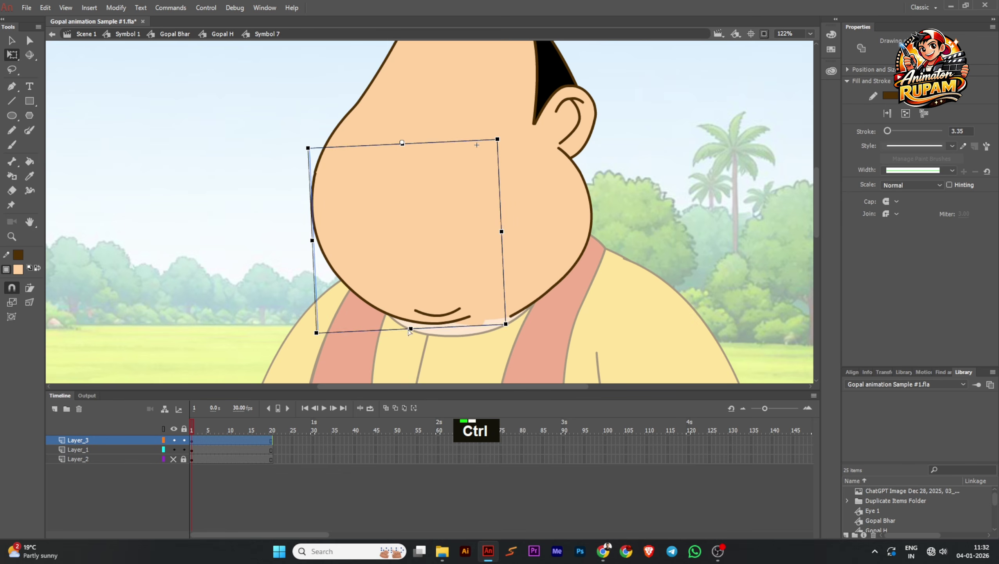
key(ctrl+z)
scroll(465, 285, down, 2)
key(ctrl+s)
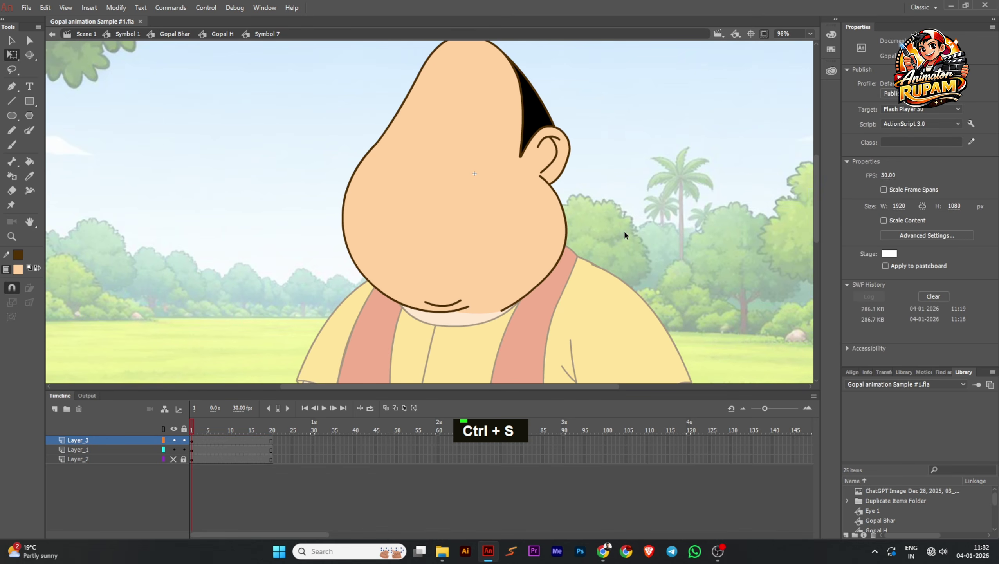
Exit the head symbol to the Gopal H timeline, select the mouth instance on Layer_1, and save the file
double_click(625, 233)
key(ctrl+s)
scroll(457, 222, up, 1)
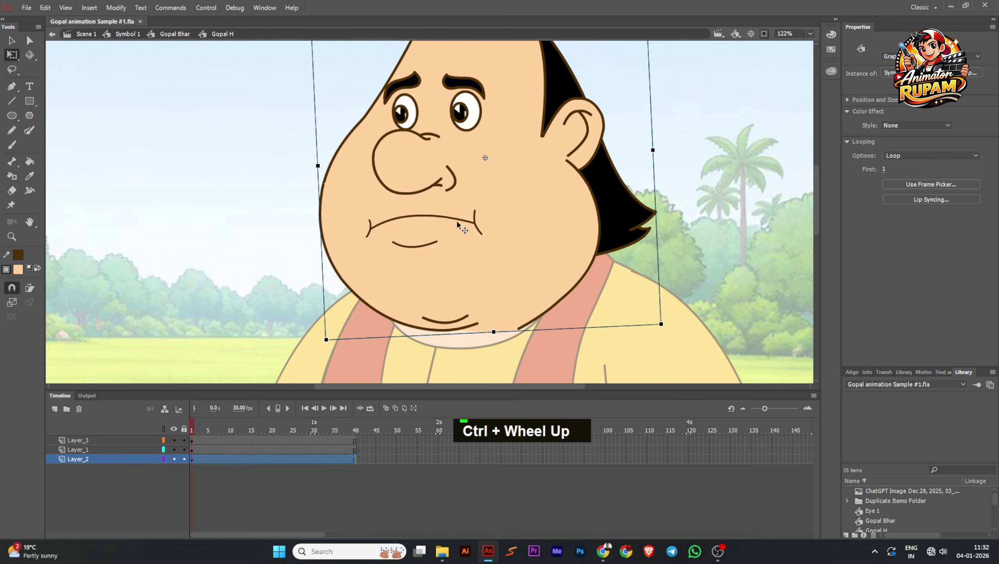
click(459, 219)
scroll(460, 219, up, 1)
scroll(460, 219, down, 1)
key(ctrl+s)
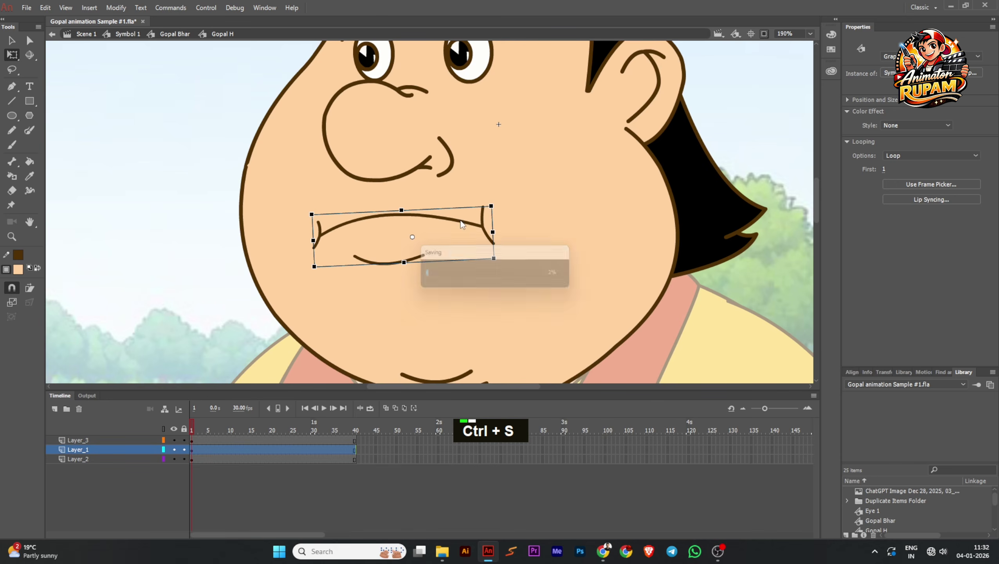
Save the file, open the mouth symbol, and scrub its timeline to examine the keyframed mouth shapes
scroll(459, 219, down, 2)
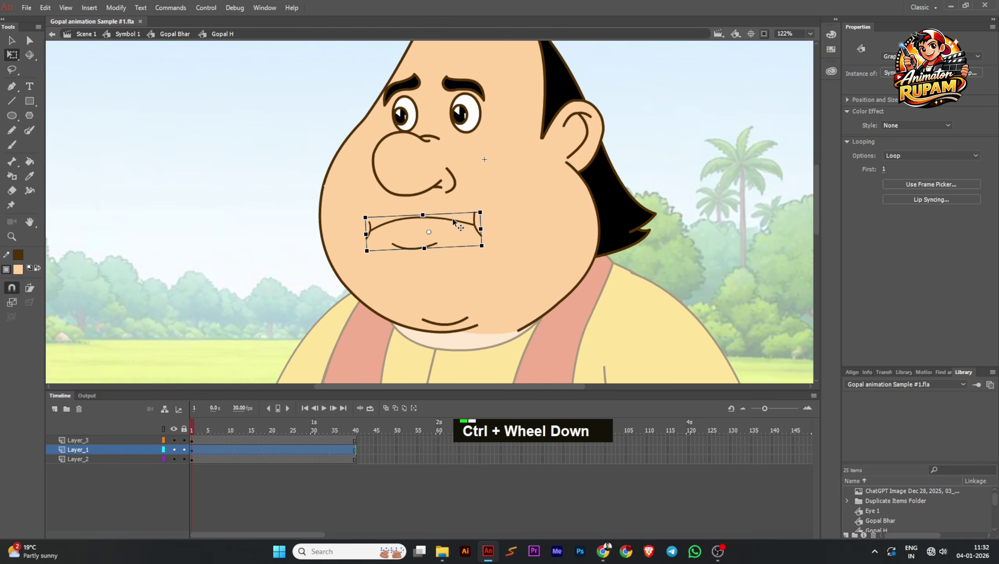
scroll(453, 218, up, 3)
key(ctrl+s)
double_click(449, 221)
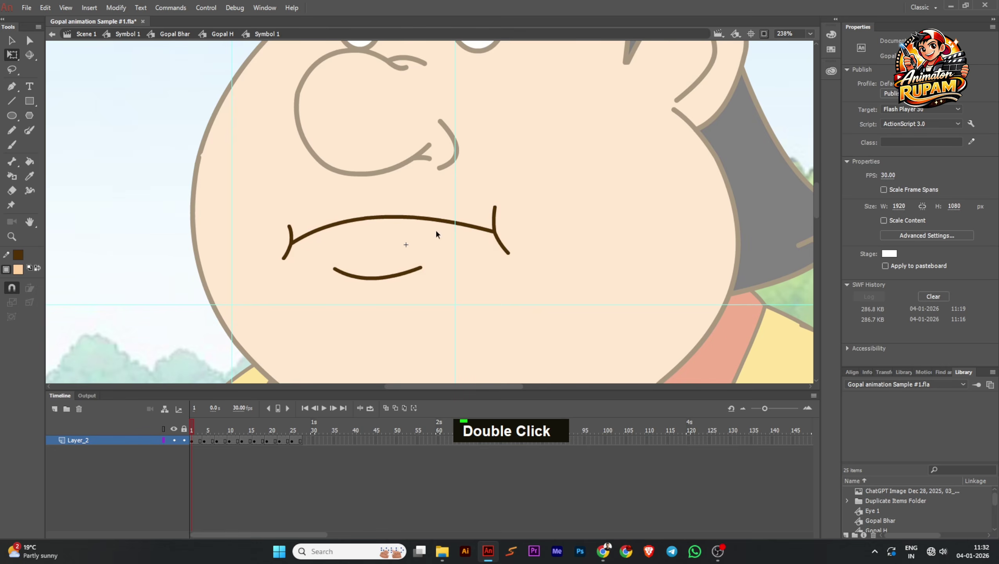
click(204, 429)
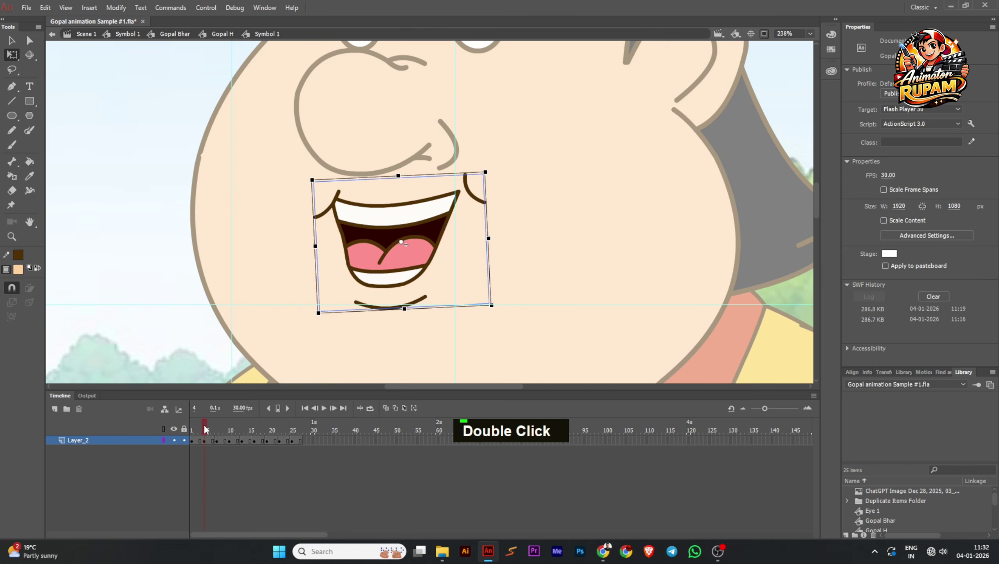
mouse_move(205, 429)
mouse_down()
mouse_move(195, 429)
mouse_move(309, 433)
mouse_move(190, 460)
mouse_up()
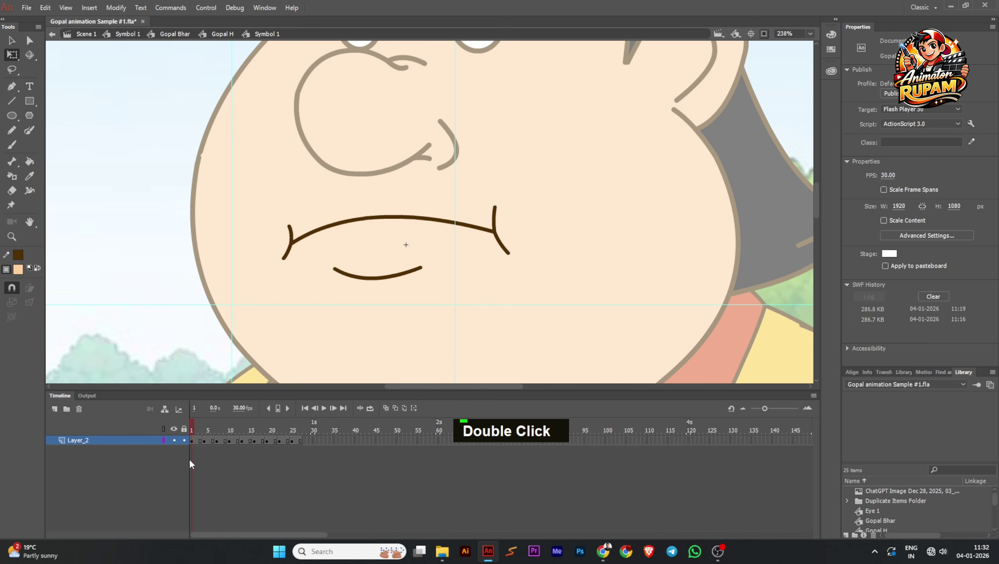
Return to the head symbol and extend the frames of all three layers to frame 27
double_click(209, 270)
ctrl+scroll(264, 322, down, 3)
double_click(265, 321)
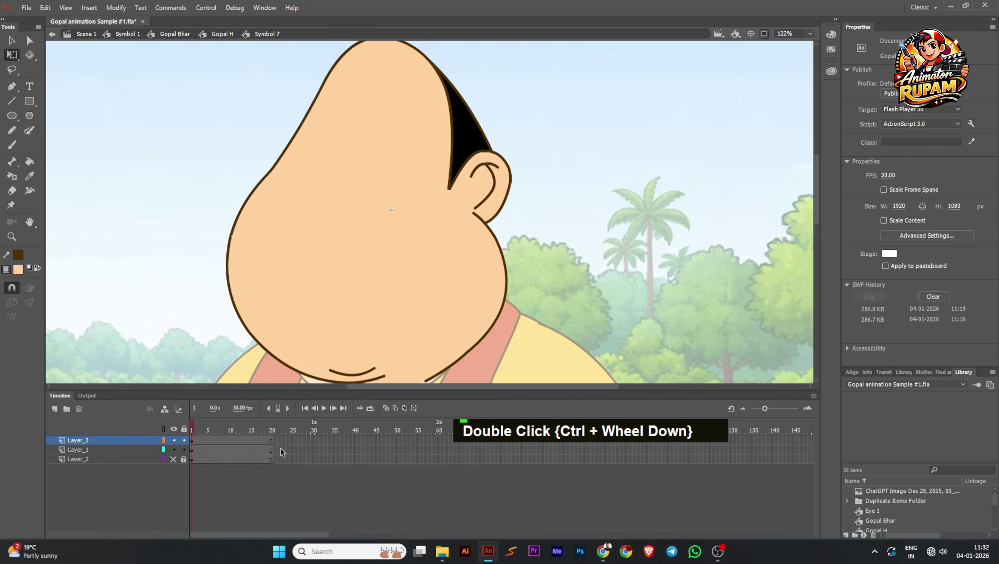
drag(300, 439, 300, 459)
key(F5)
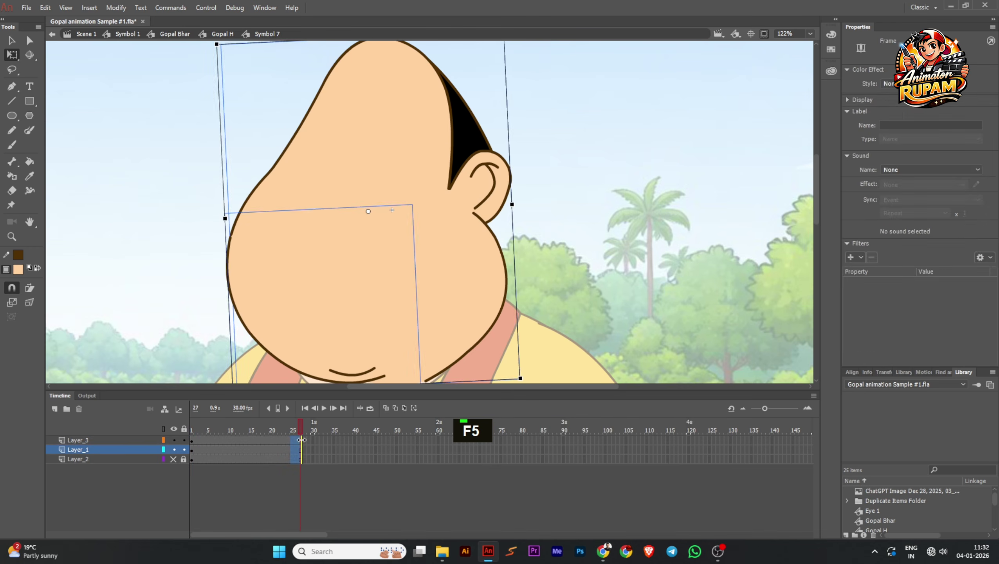
click(300, 422)
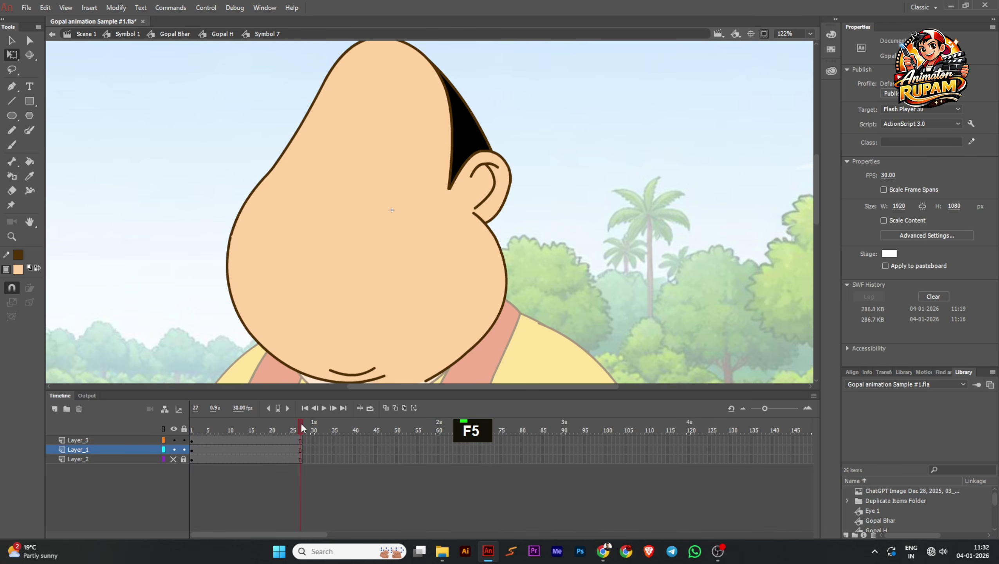
Insert keyframes for the mouth-and-chin piece on Layer_3 every three frames, from frame 4 through frame 25
click(199, 440)
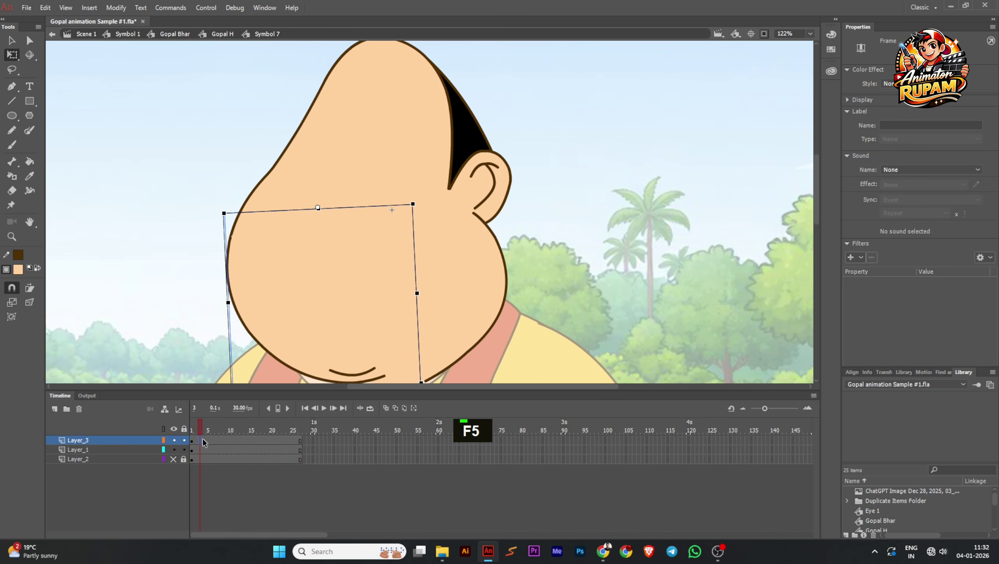
click(203, 440)
key(F6)
click(212, 439)
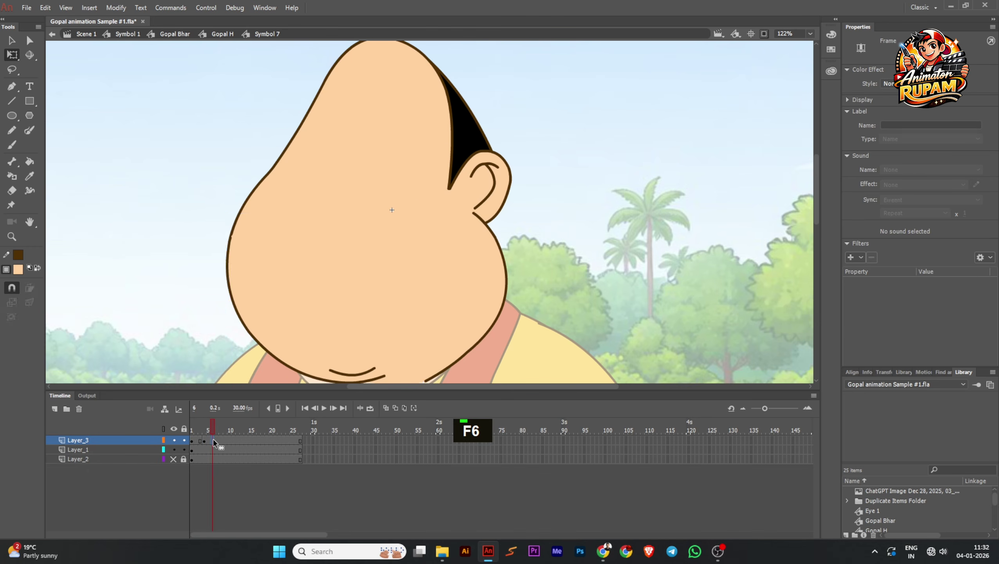
click(217, 440)
key(F6)
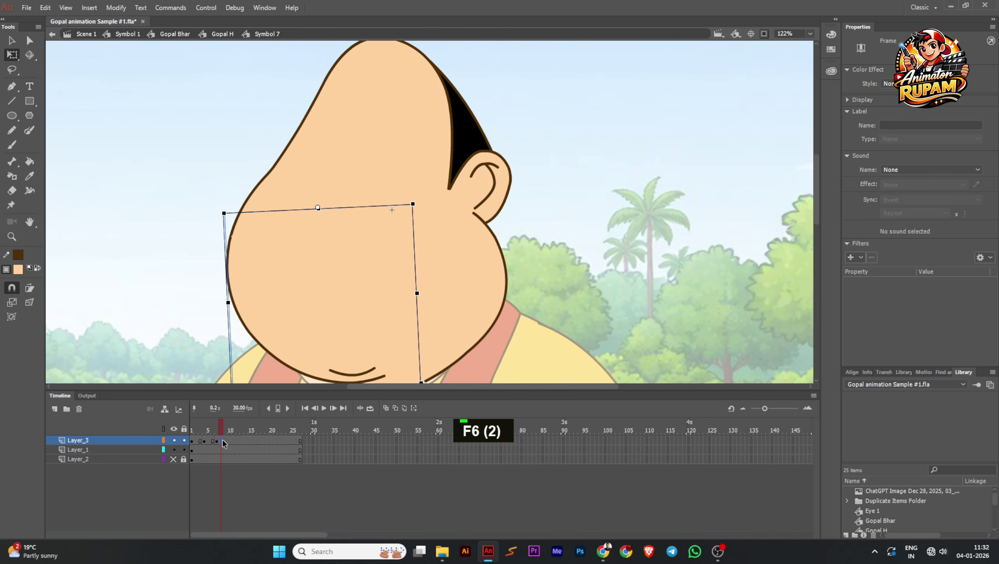
double_click(225, 440)
click(230, 440)
key(F6)
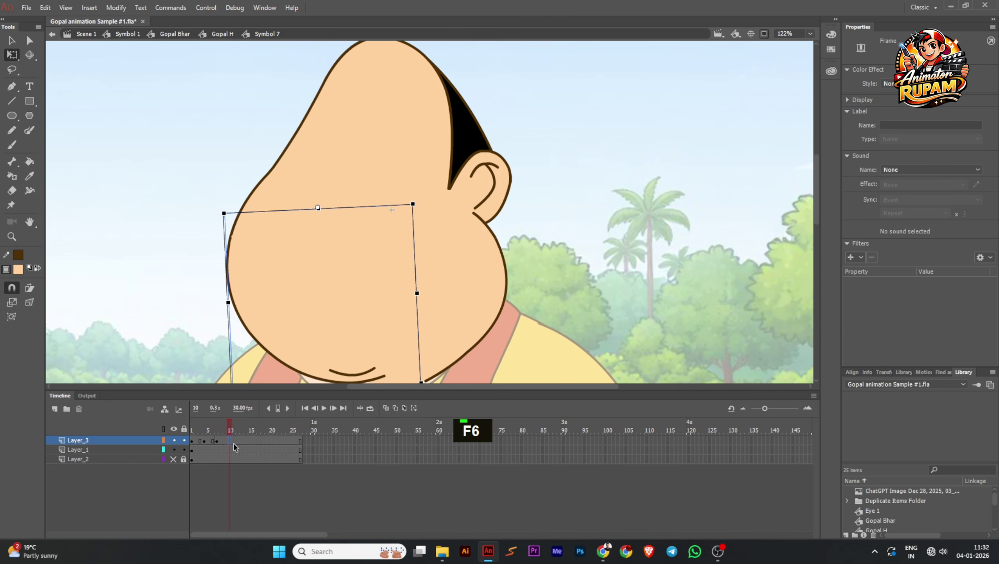
click(234, 441)
click(238, 440)
click(241, 440)
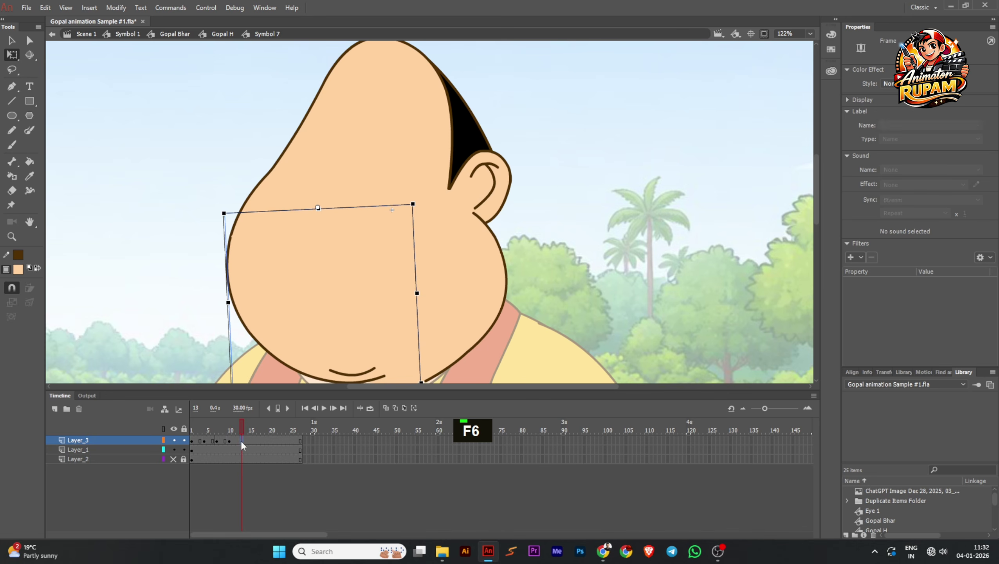
key(F6)
click(247, 439)
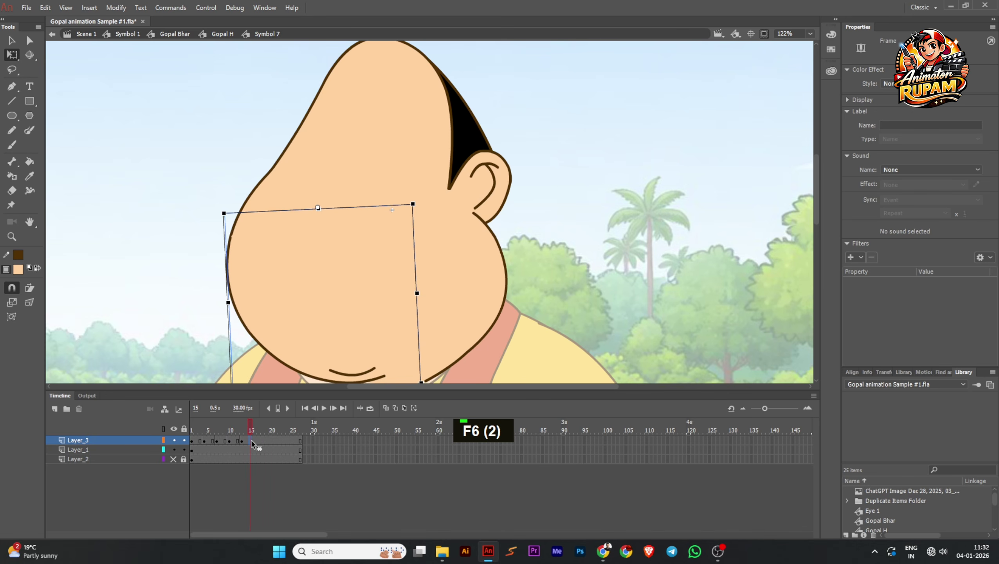
click(254, 440)
key(F6)
click(258, 440)
click(267, 442)
key(F6)
click(273, 441)
click(279, 442)
key(F6)
click(292, 441)
key(F6)
Exit the head symbol and return to the full head in the Gopal H timeline
click(186, 306)
double_click(187, 306)
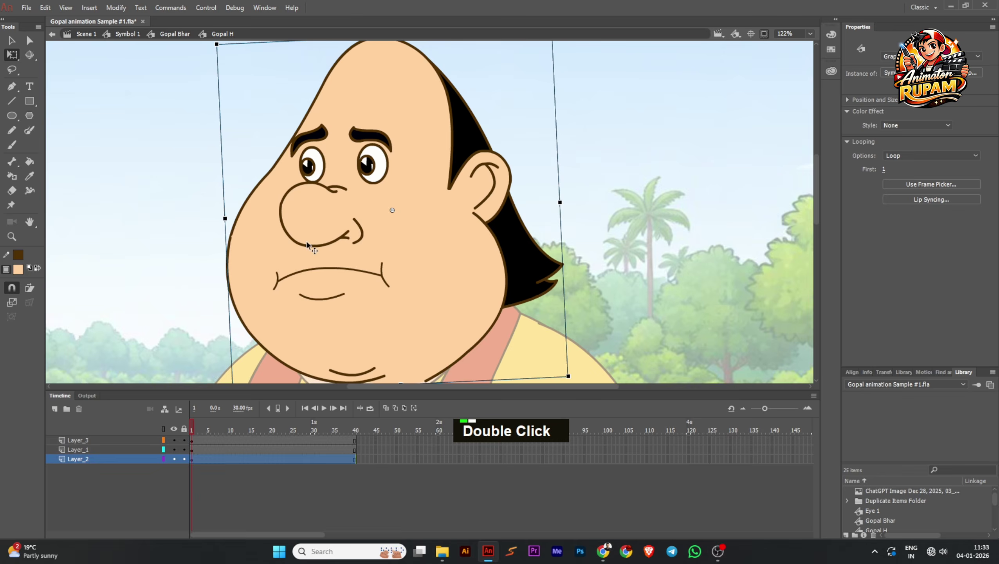
ctrl+scroll(306, 240, down, 2)
ctrl+scroll(307, 278, up, 1)
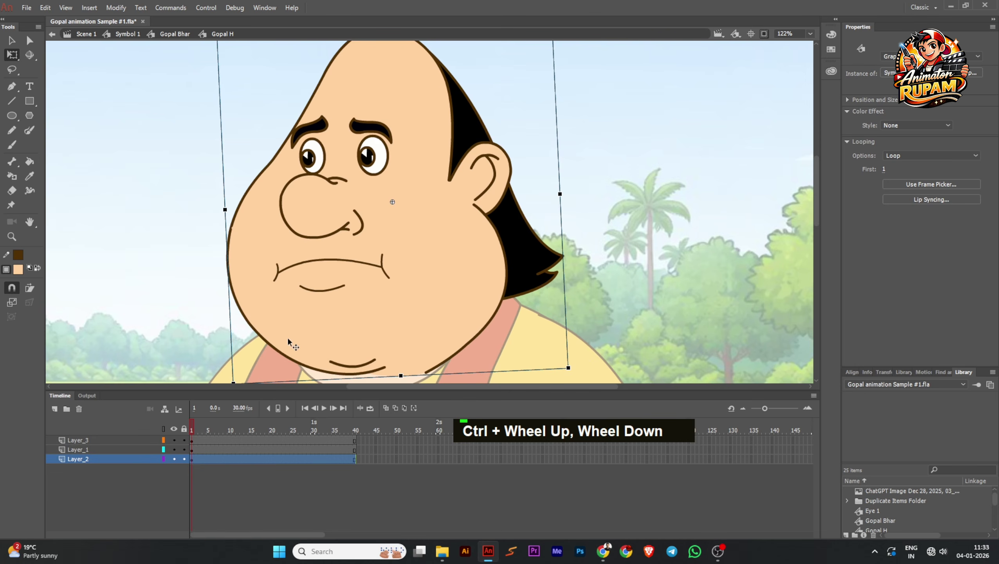
Open the mouth symbol, check the mouth shape at frame 4, and return to the Gopal H timeline
click(335, 263)
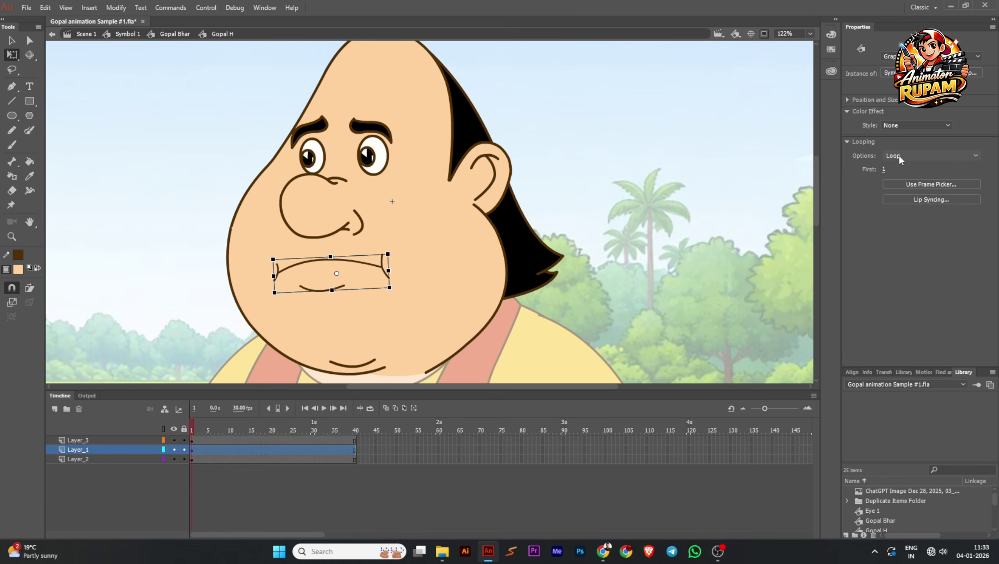
double_click(374, 273)
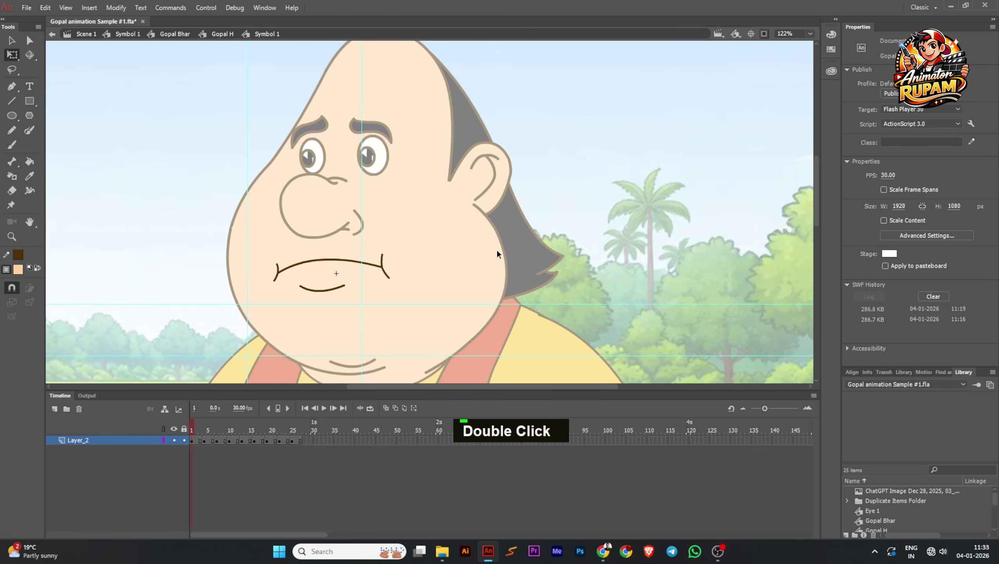
click(204, 428)
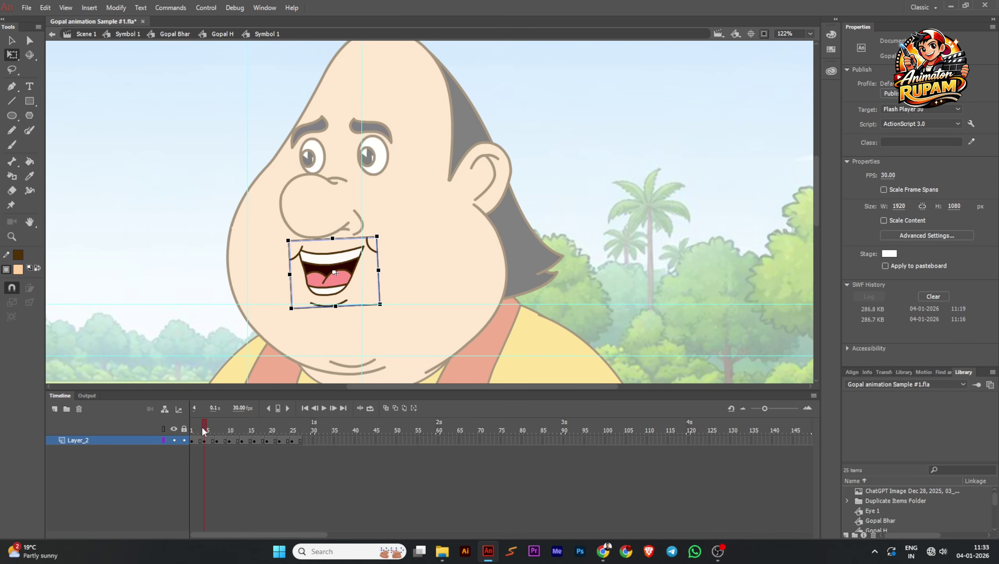
drag(202, 428, 204, 428)
click(332, 311)
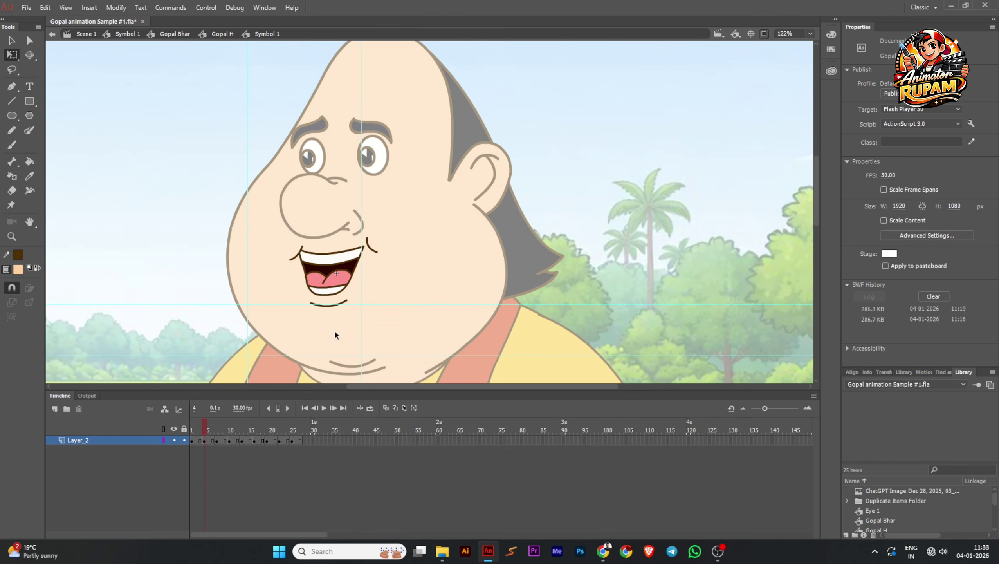
key(space)
drag(334, 329, 364, 300)
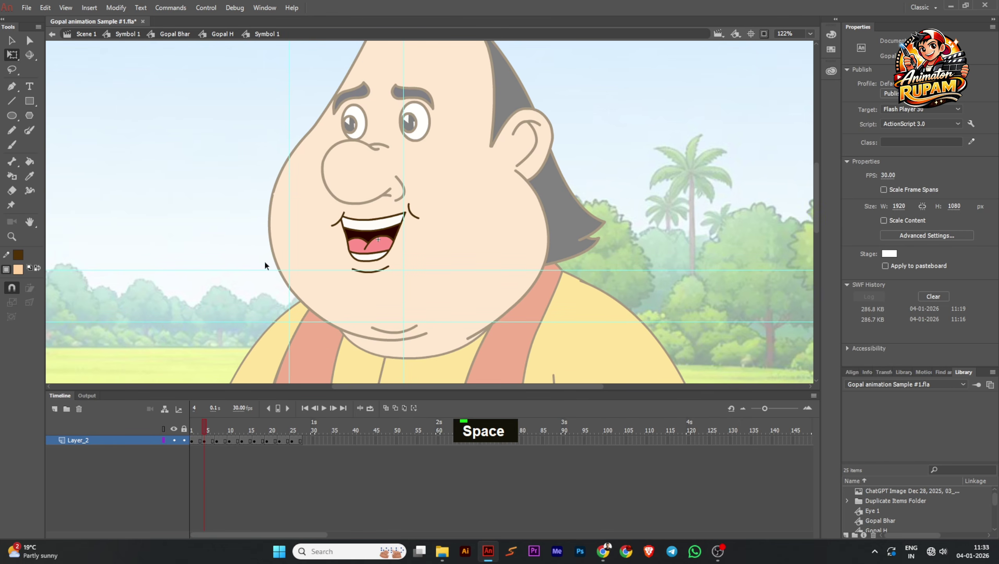
double_click(211, 227)
Stretch the head symbol's mouth-and-chin piece downward at frame 4 to suit the wide-open mouth
click(370, 303)
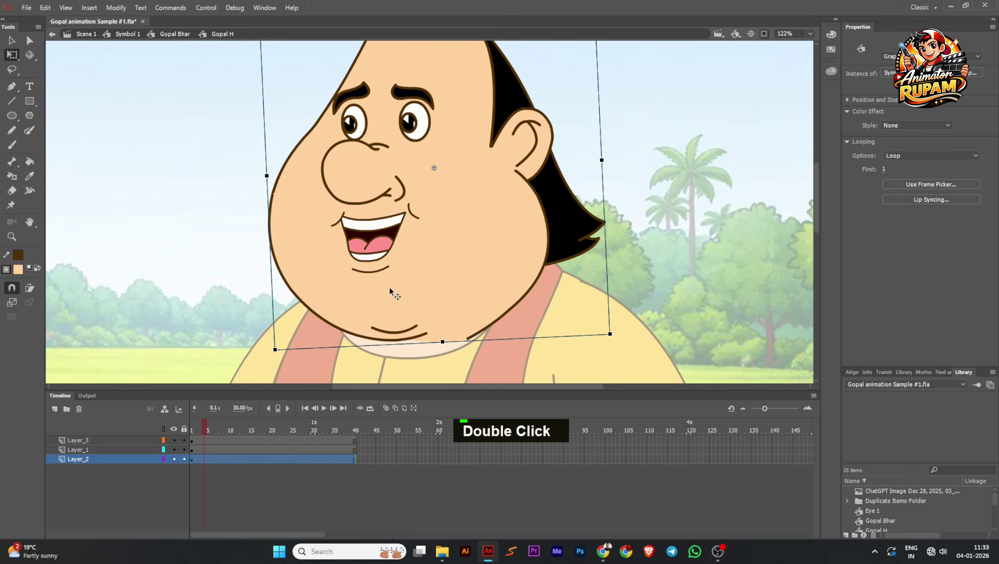
double_click(337, 302)
click(229, 285)
click(382, 339)
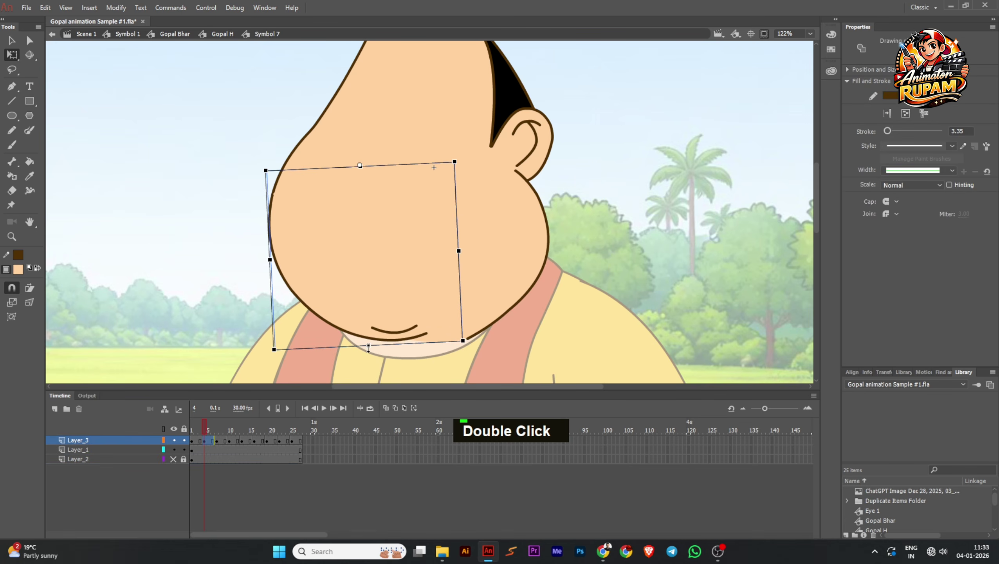
double_click(198, 284)
Reshape the upper cheek edge of the frame 4 mouth-and-chin drawing so its outline meets the face outline smoothly
drag(203, 421, 208, 426)
ctrl+scroll(278, 188, up, 3)
ctrl+scroll(279, 188, up, 8)
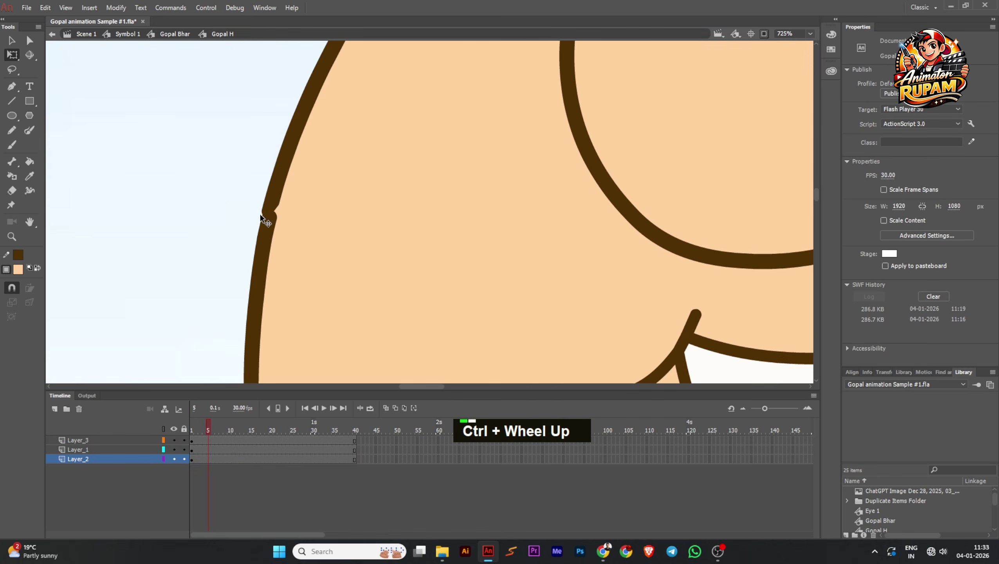
double_click(267, 225)
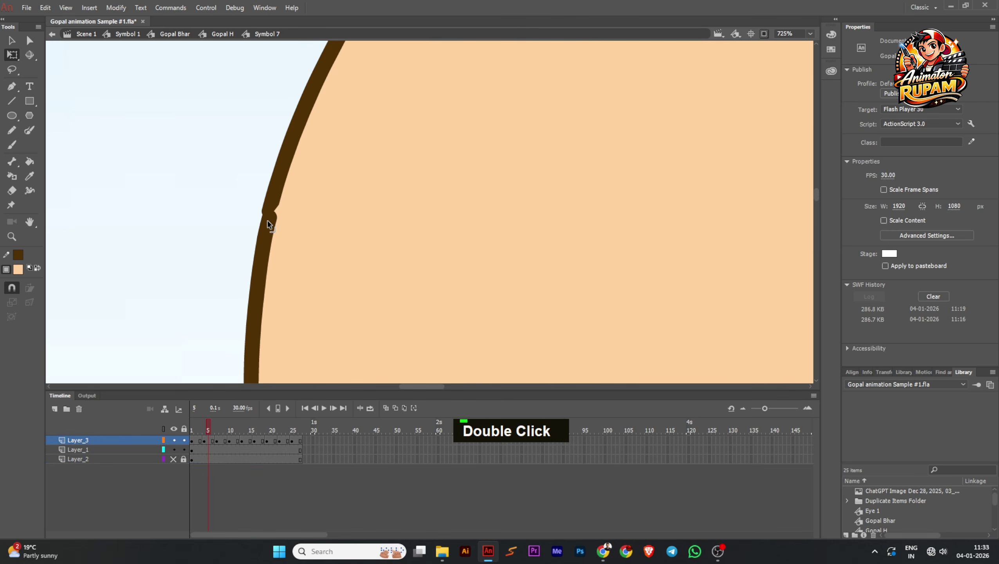
double_click(269, 222)
alt+drag(283, 202, 273, 232)
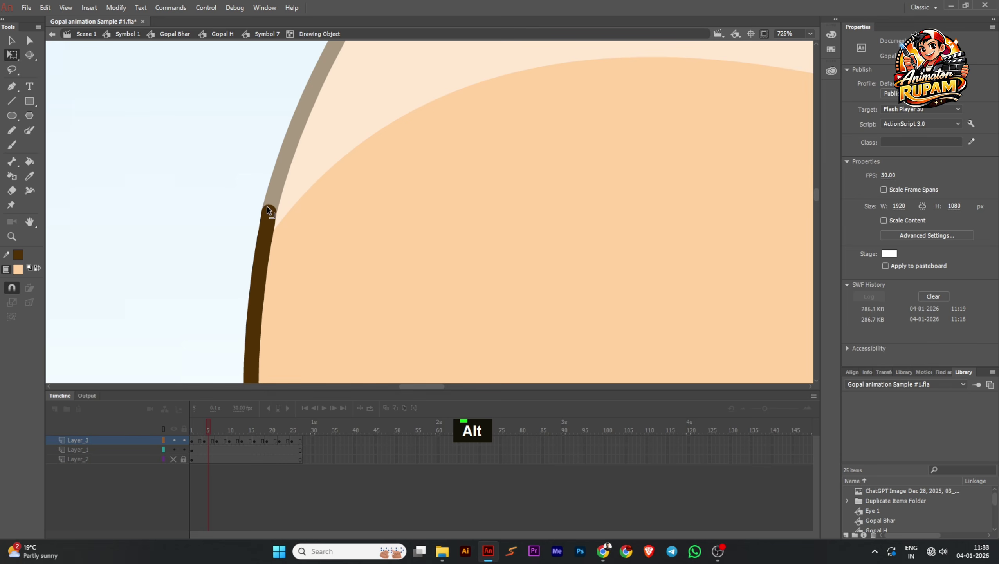
double_click(218, 225)
Reshape the upper cheek edge of the frame 1 mouth-and-chin drawing so it blends into the face outline
ctrl+scroll(268, 208, down, 3)
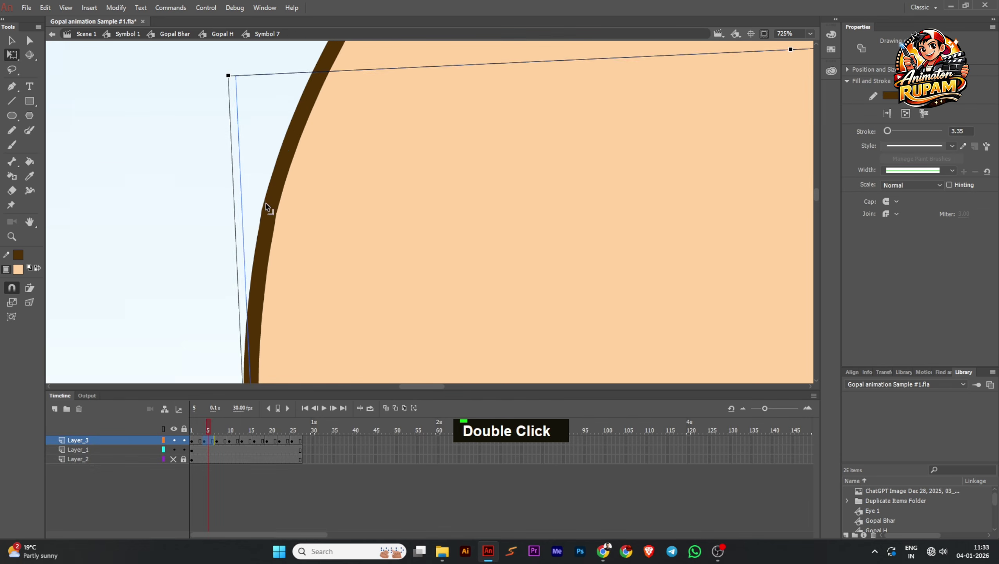
click(202, 429)
click(193, 430)
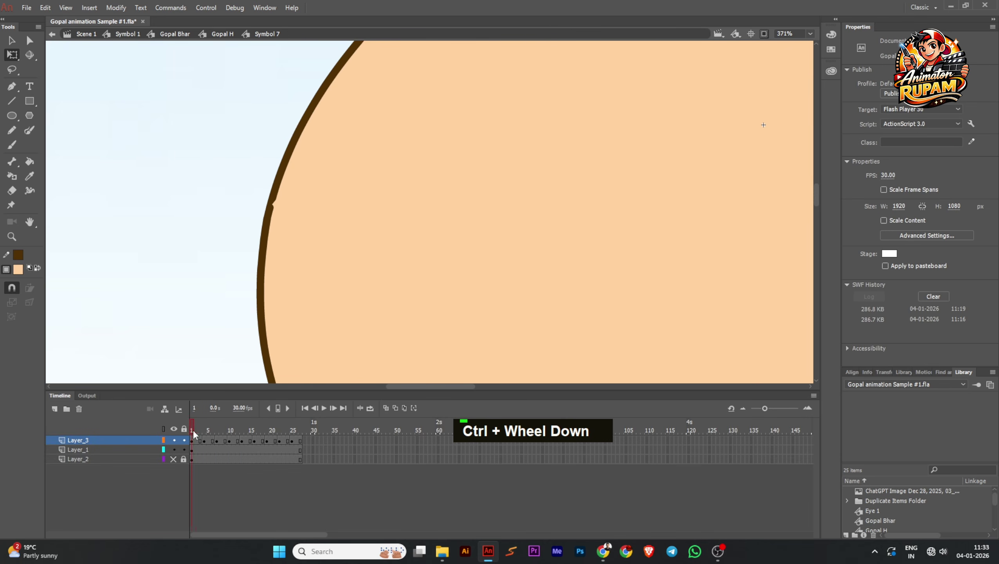
drag(201, 428, 192, 428)
ctrl+scroll(268, 240, up, 3)
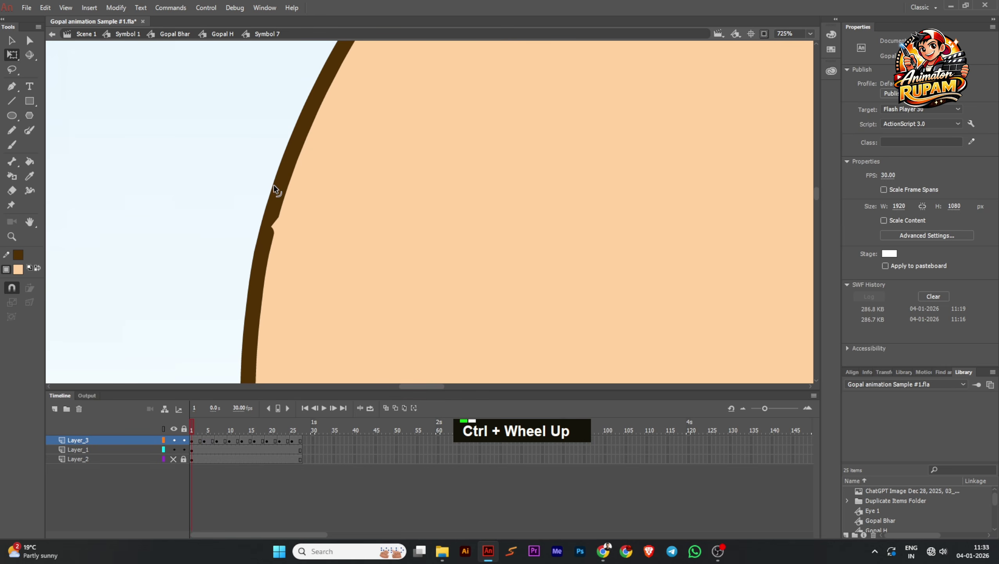
double_click(269, 237)
alt+click(278, 216)
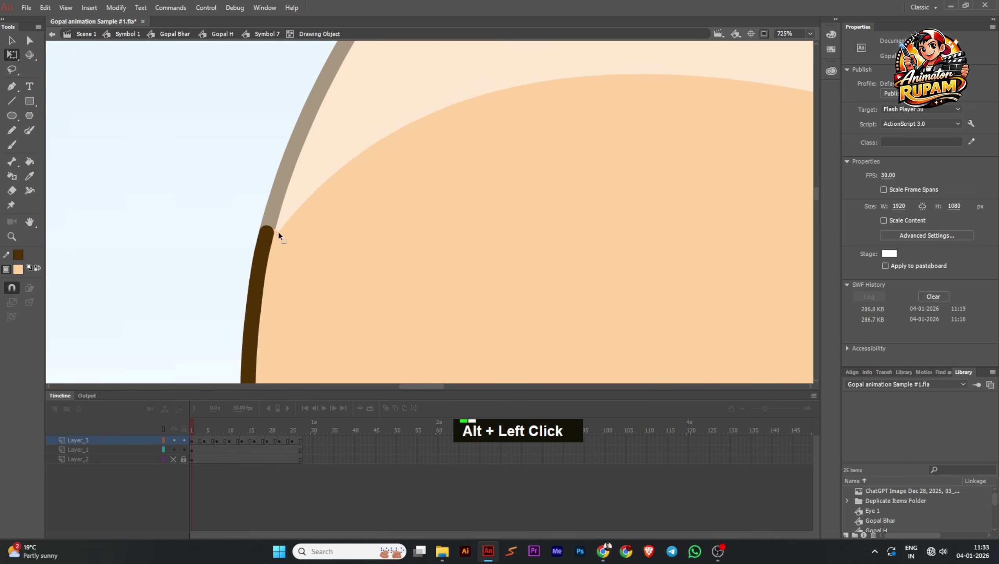
double_click(229, 224)
Copy the frame 1 keyframe of Layer_3 over the keyframes at frames 7, 10, 13, 16, 19, 22 and 25
ctrl+scroll(272, 253, down, 3)
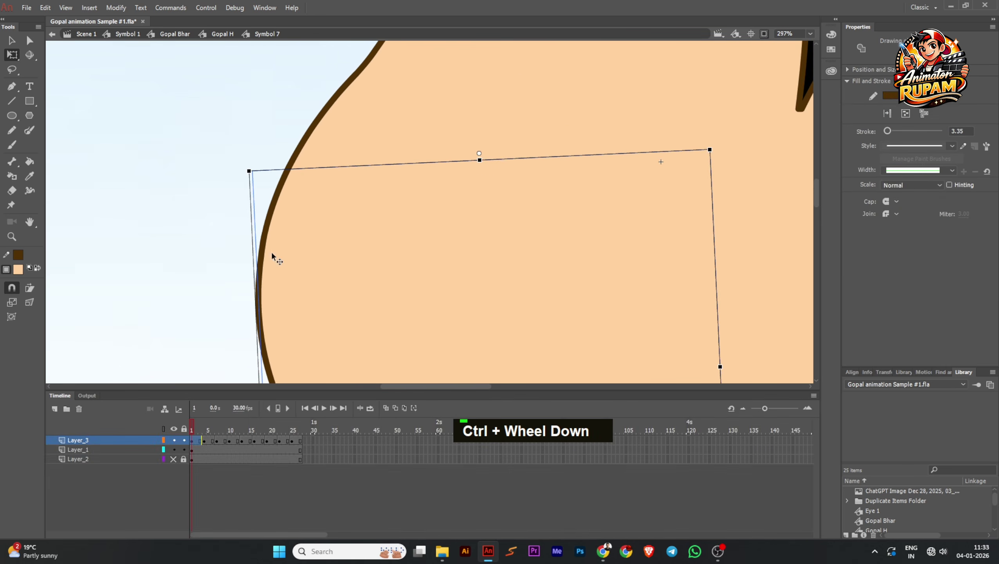
click(190, 440)
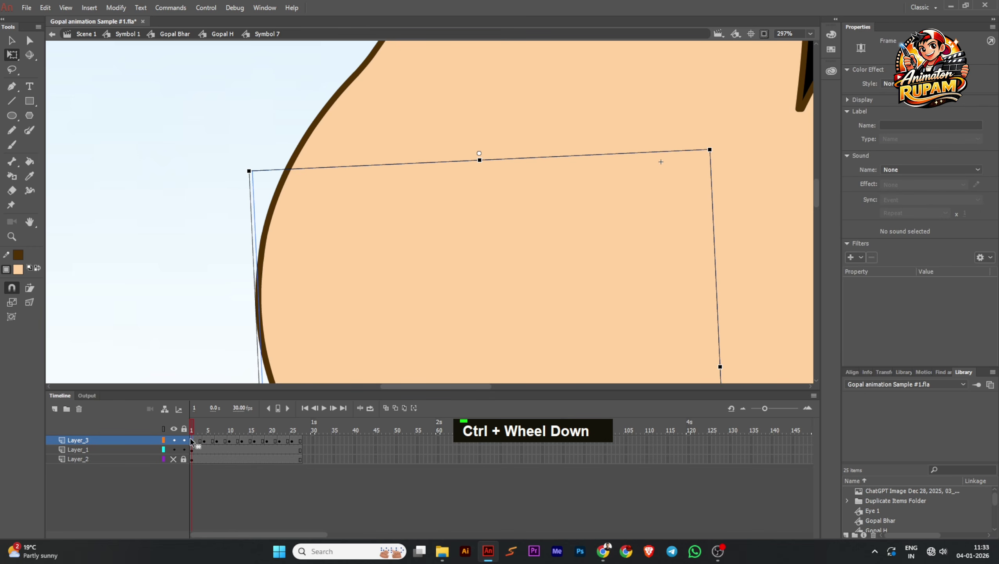
click(217, 439)
alt+click(224, 438)
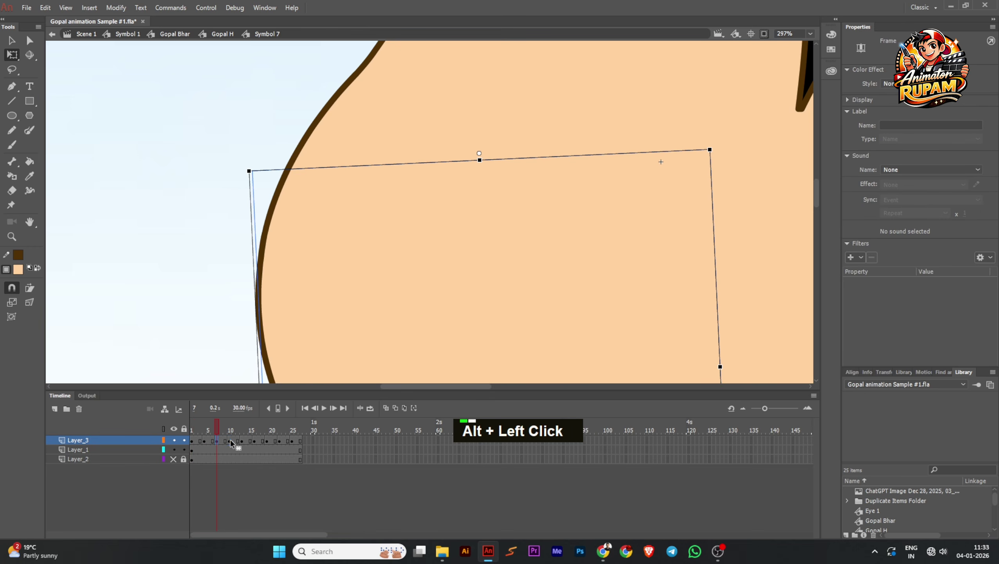
alt+click(243, 439)
alt+click(255, 440)
alt+click(265, 440)
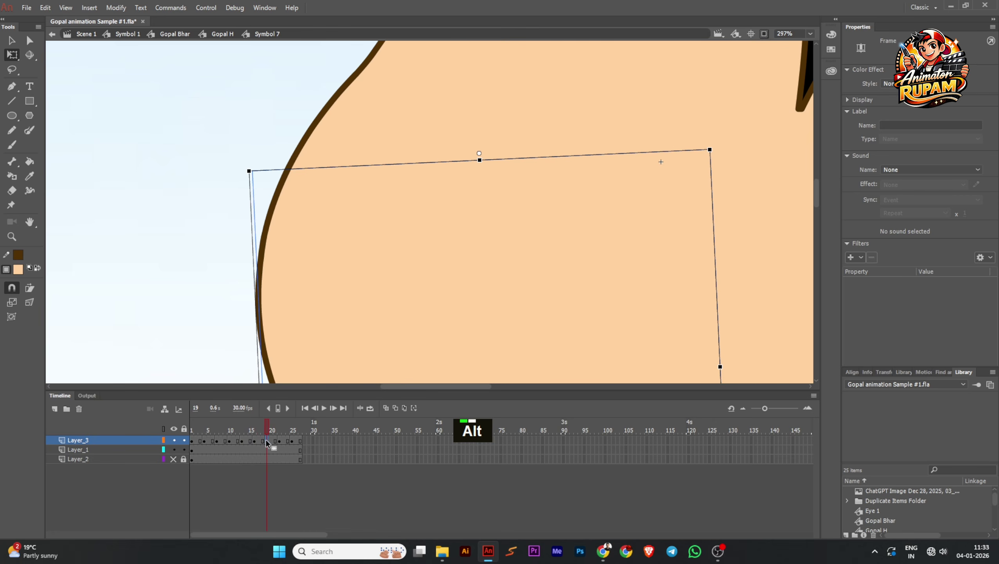
alt+click(277, 440)
alt+click(292, 439)
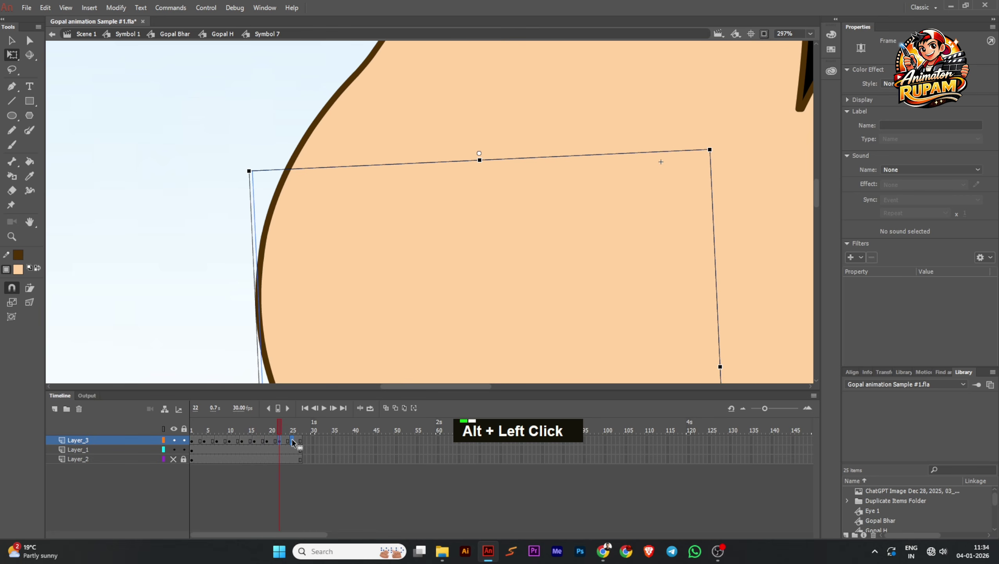
Check the mouth shapes on the full head, and stretch the mouth-and-chin piece slightly downward at frame 10
scroll(318, 248, down, 5)
scroll(317, 248, down, 3)
double_click(226, 246)
scroll(367, 269, up, 3)
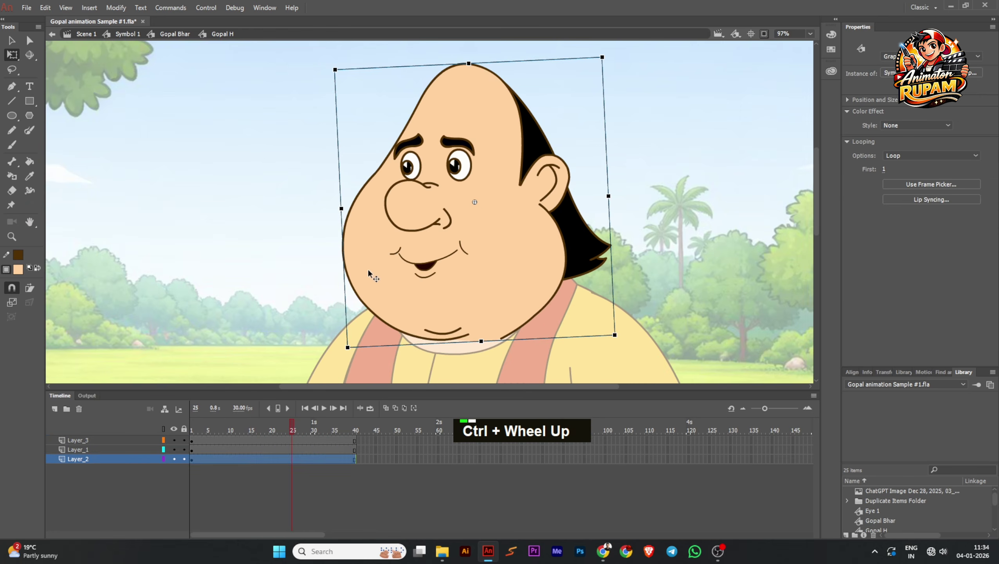
drag(293, 431, 219, 436)
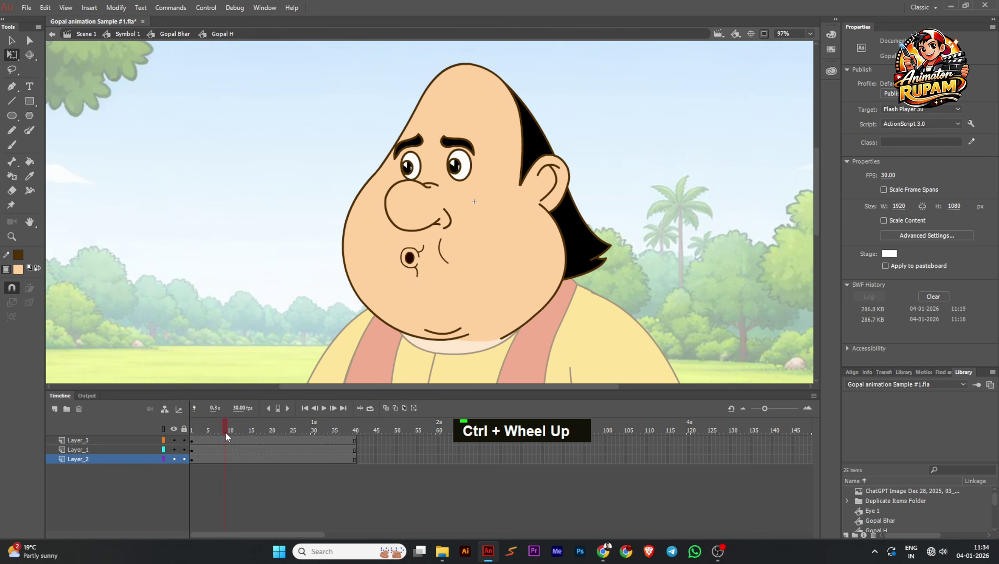
drag(226, 435, 232, 435)
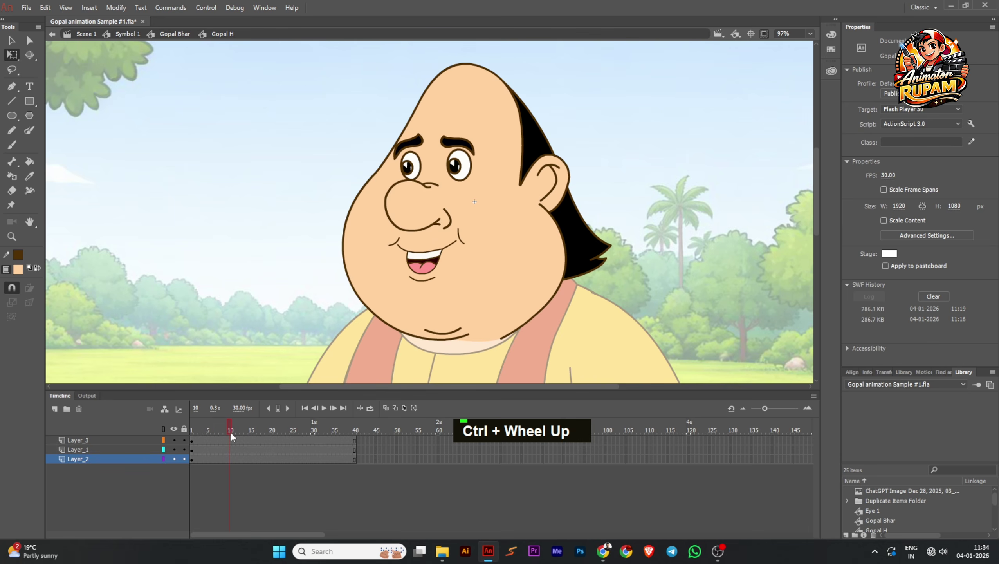
double_click(426, 289)
alt+click(421, 344)
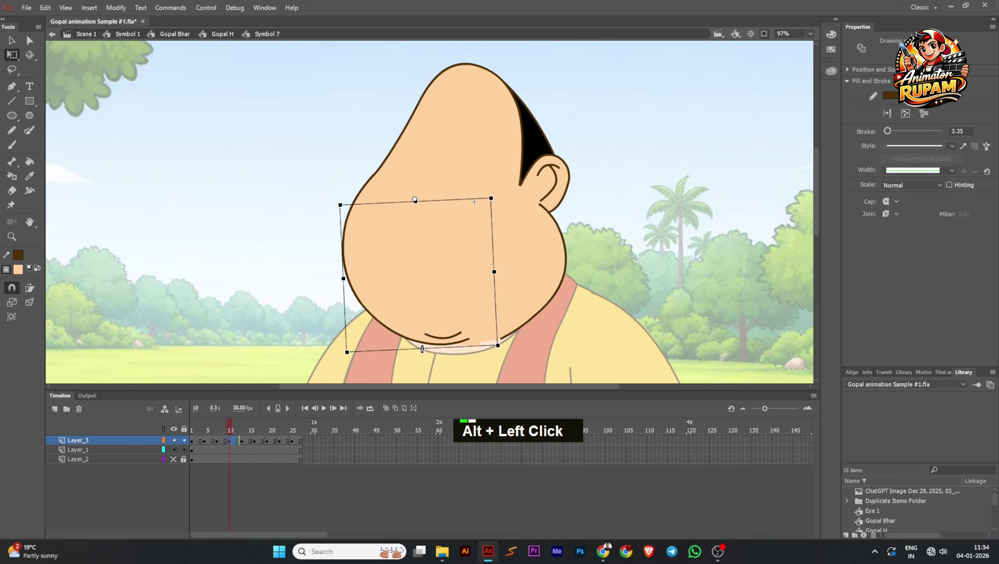
double_click(298, 295)
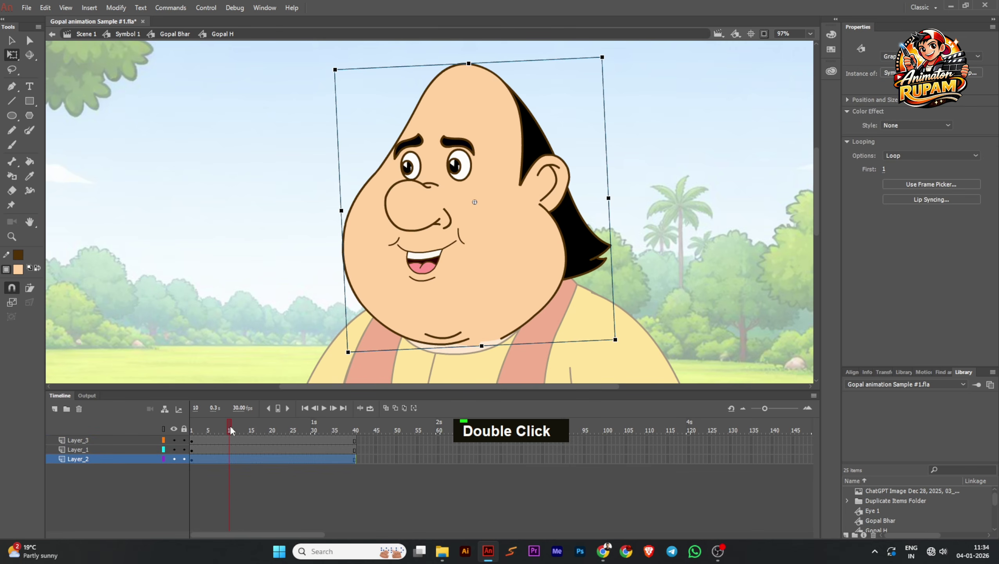
Try shortening the mouth-and-chin piece upward at frame 16
drag(229, 425, 253, 426)
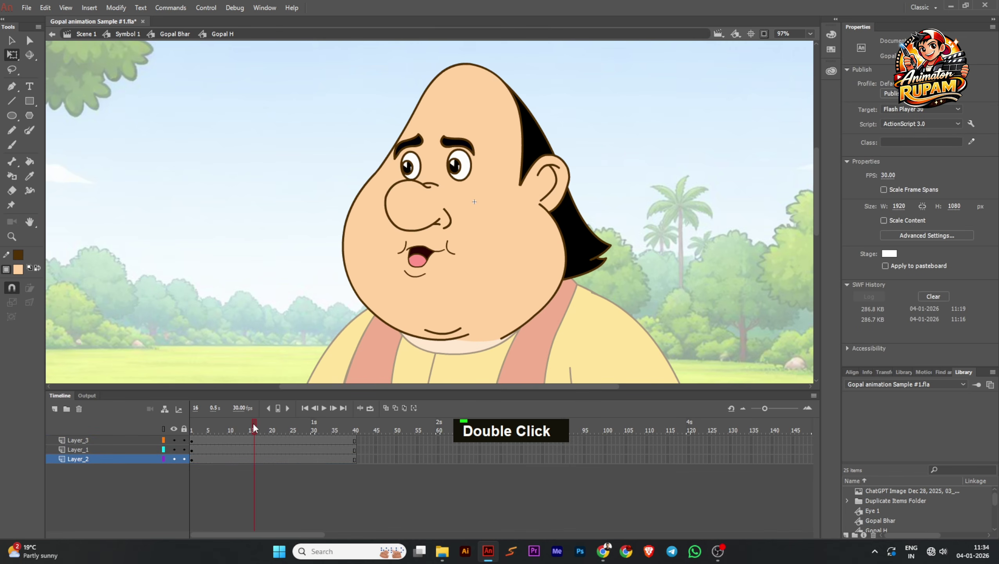
double_click(379, 332)
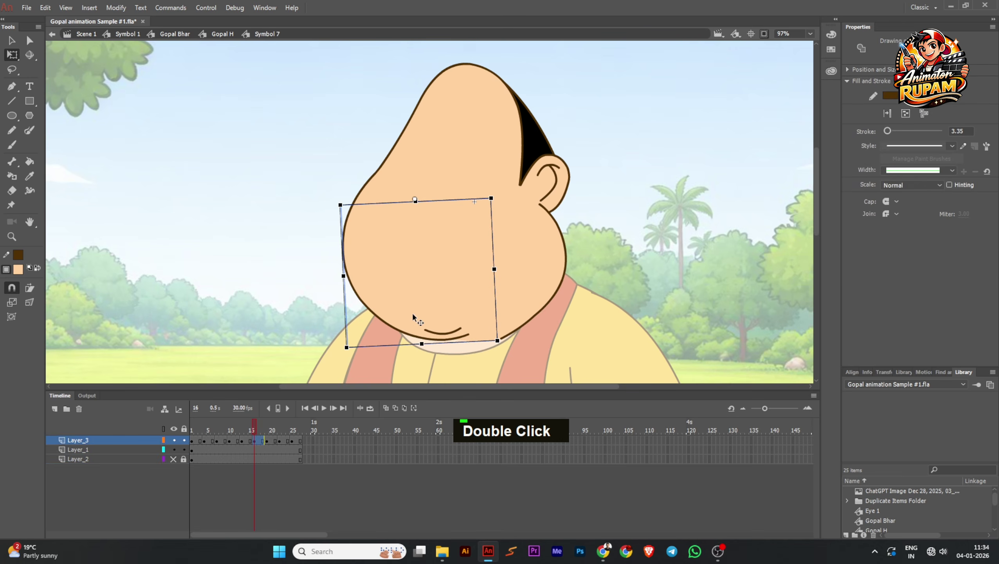
alt+click(421, 343)
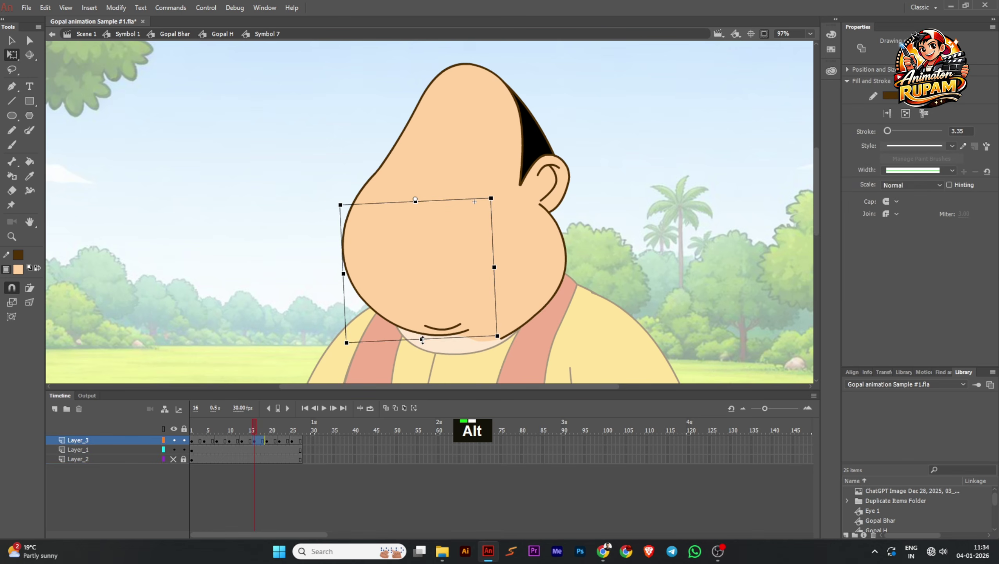
double_click(291, 297)
Stretch the mouth-and-chin piece slightly downward at frame 16 to suit the open mouth, and return to the full head
mouse_move(253, 425)
mouse_down()
mouse_move(245, 425)
mouse_move(256, 430)
mouse_up()
double_click(429, 311)
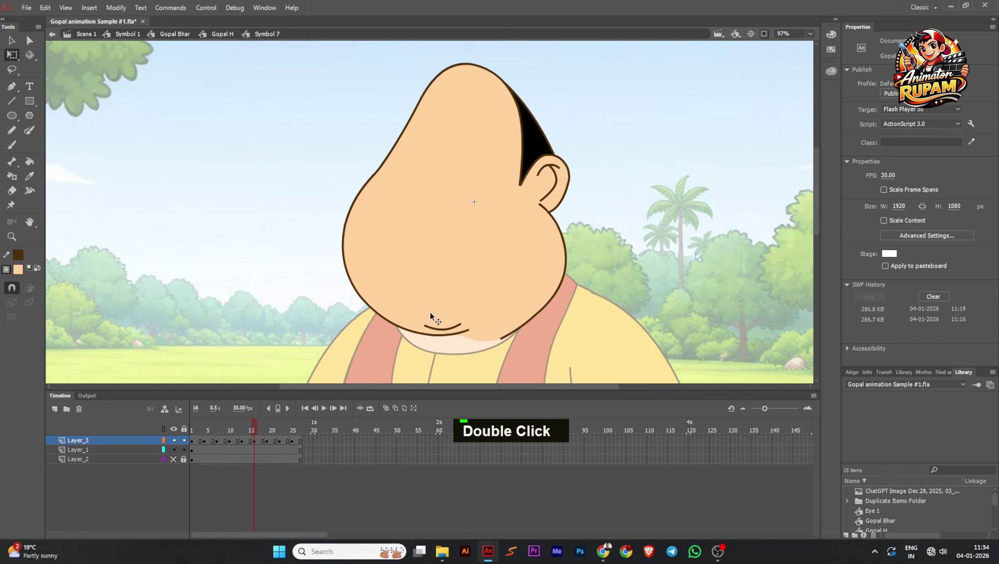
click(423, 327)
drag(422, 338, 422, 345)
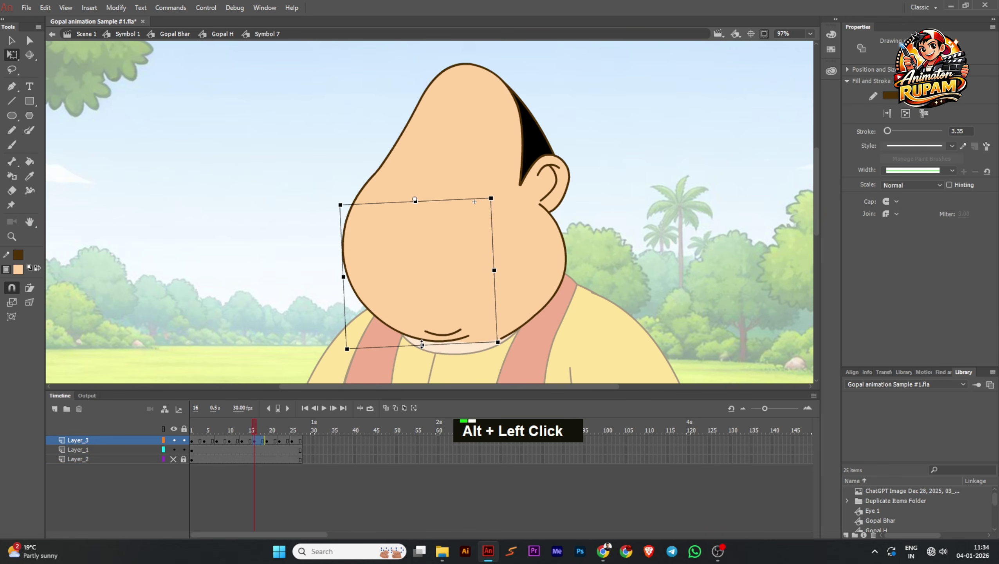
double_click(299, 311)
Stretch the mouth-and-chin piece downward at frame 22 to suit the wide smiling mouth, and return to the full head
drag(246, 429, 279, 428)
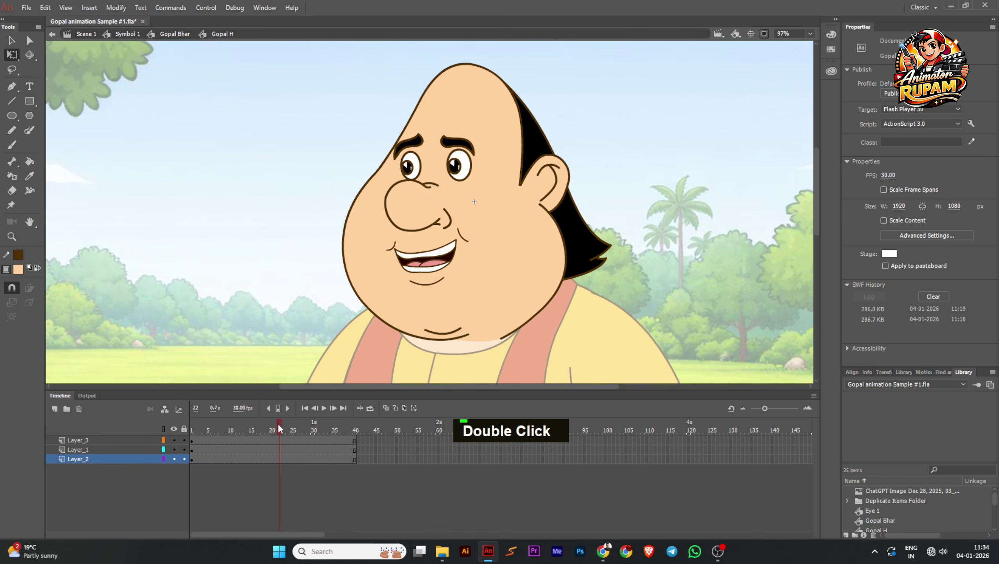
double_click(449, 300)
drag(420, 343, 419, 349)
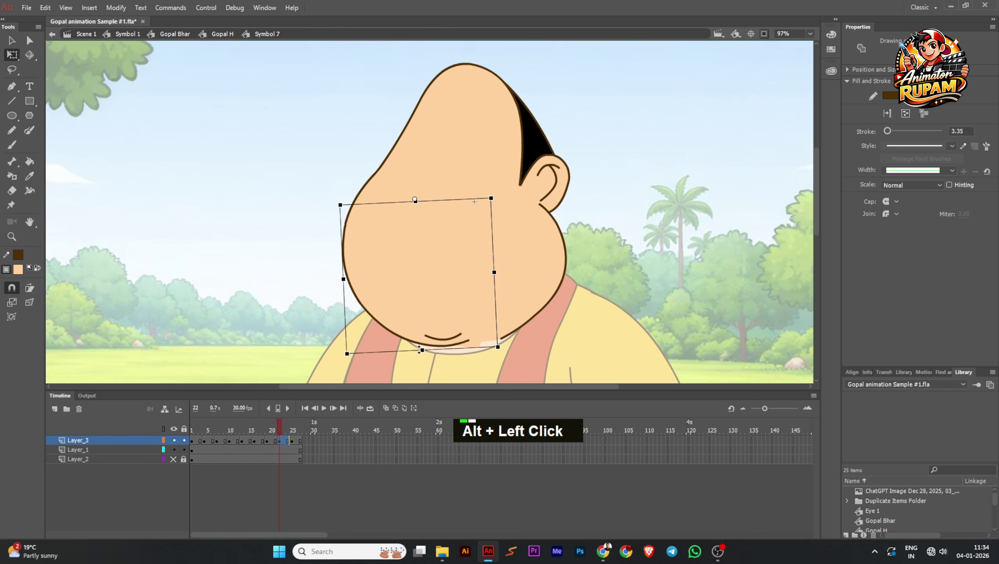
double_click(306, 320)
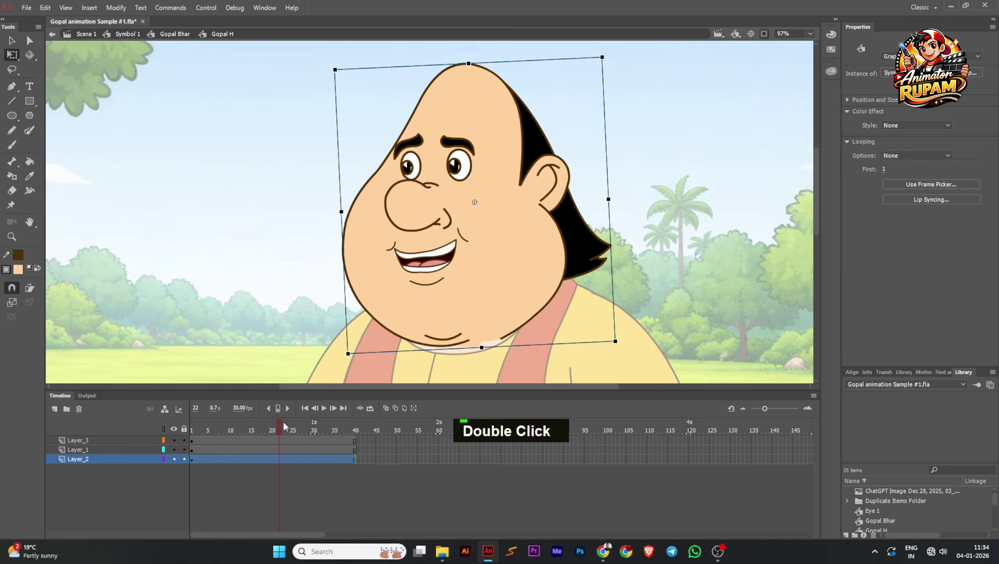
Shorten the mouth-and-chin piece slightly upward at frame 1 of the head symbol to suit the closed frowning mouth
drag(284, 420, 304, 421)
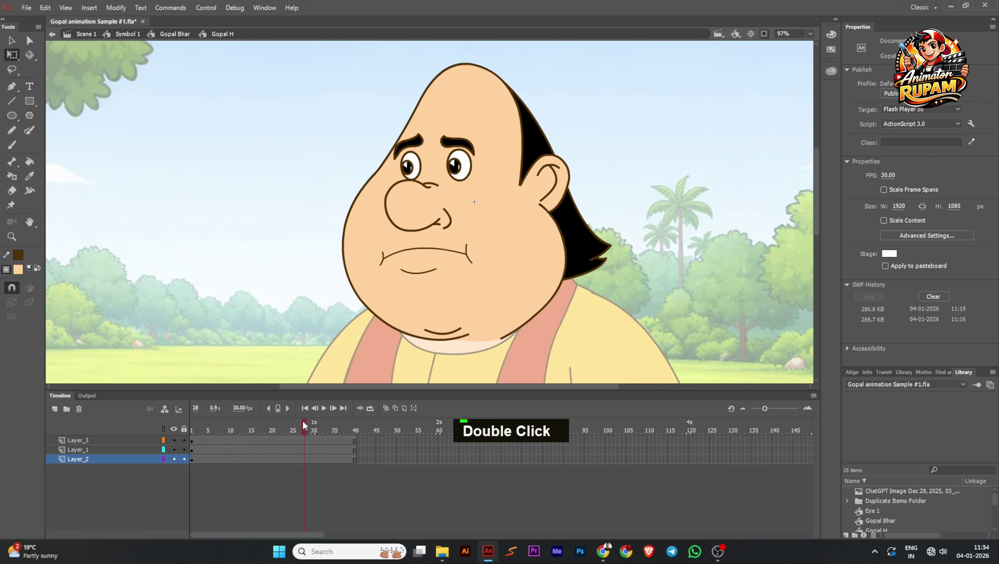
double_click(417, 318)
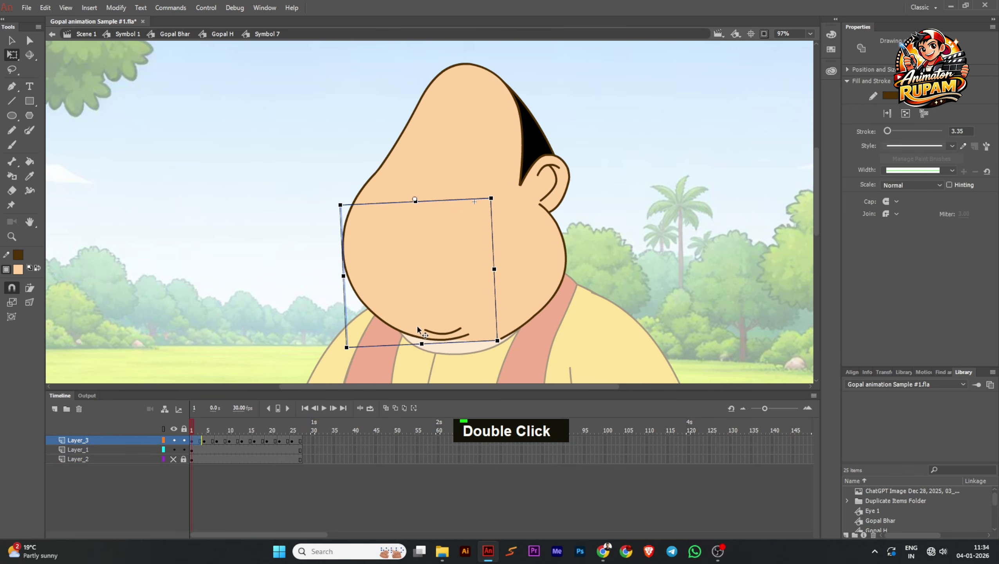
drag(422, 343, 422, 339)
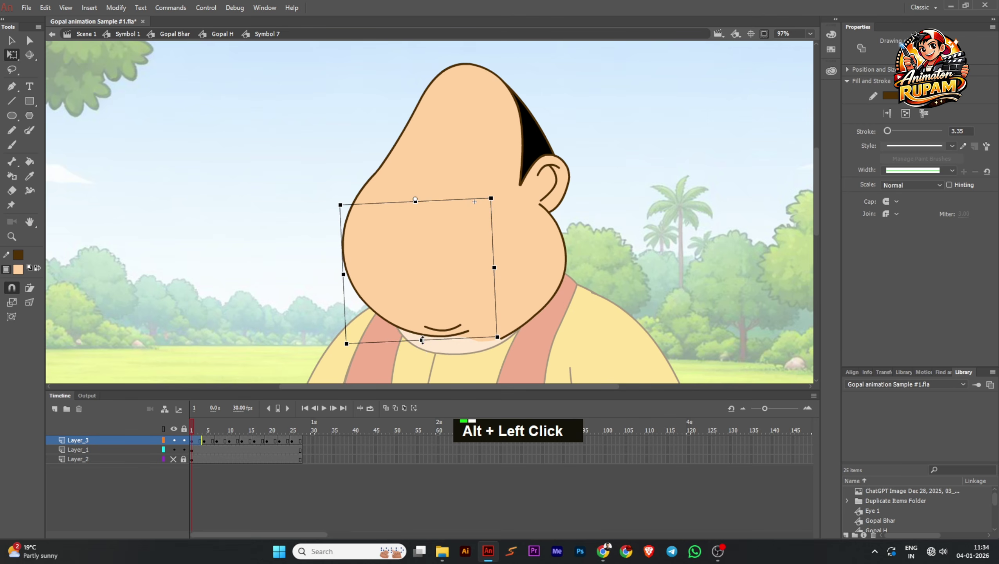
Return to the full head symbol, play its timeline to review the jaw movement, and go back to frame 1
click(317, 304)
mouse_move(199, 422)
mouse_down()
mouse_move(209, 421)
mouse_move(199, 428)
mouse_up()
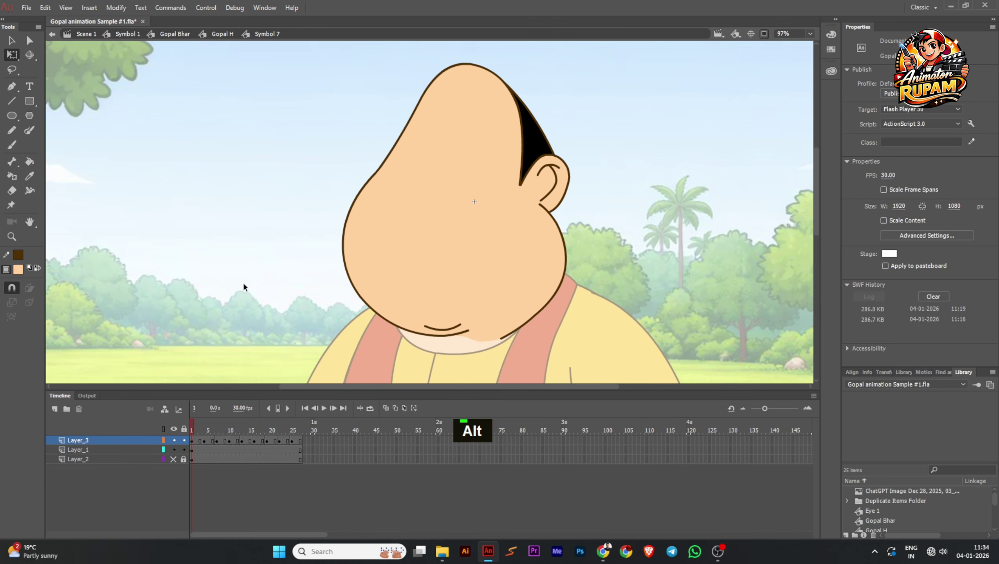
double_click(283, 276)
scroll(283, 276, down, 2)
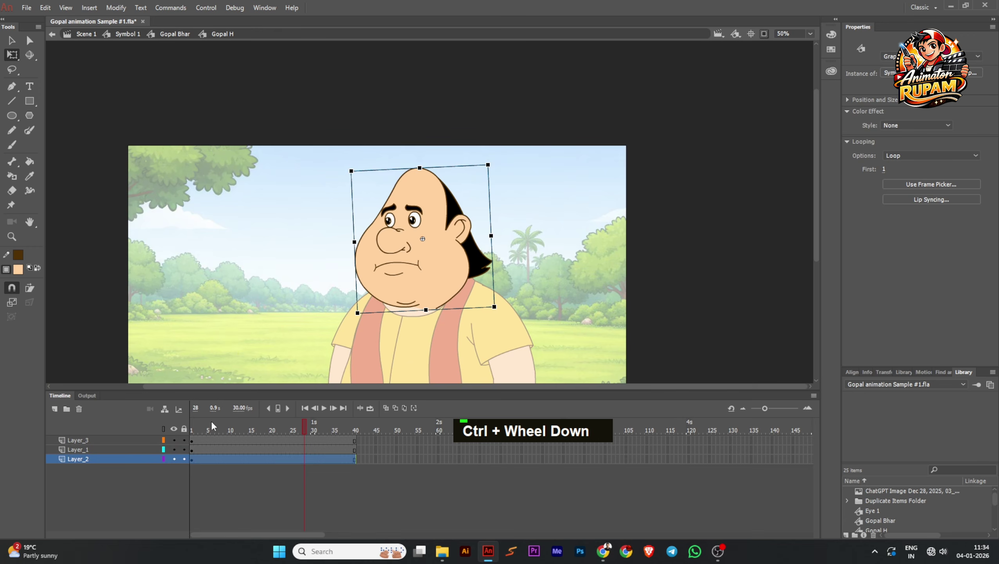
double_click(324, 408)
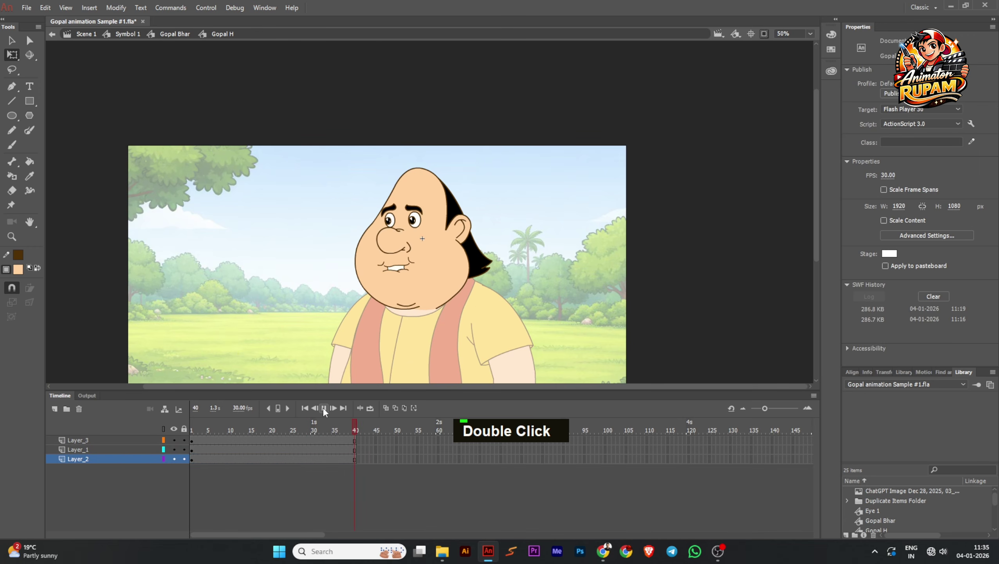
drag(350, 432, 177, 439)
scroll(420, 317, up, 2)
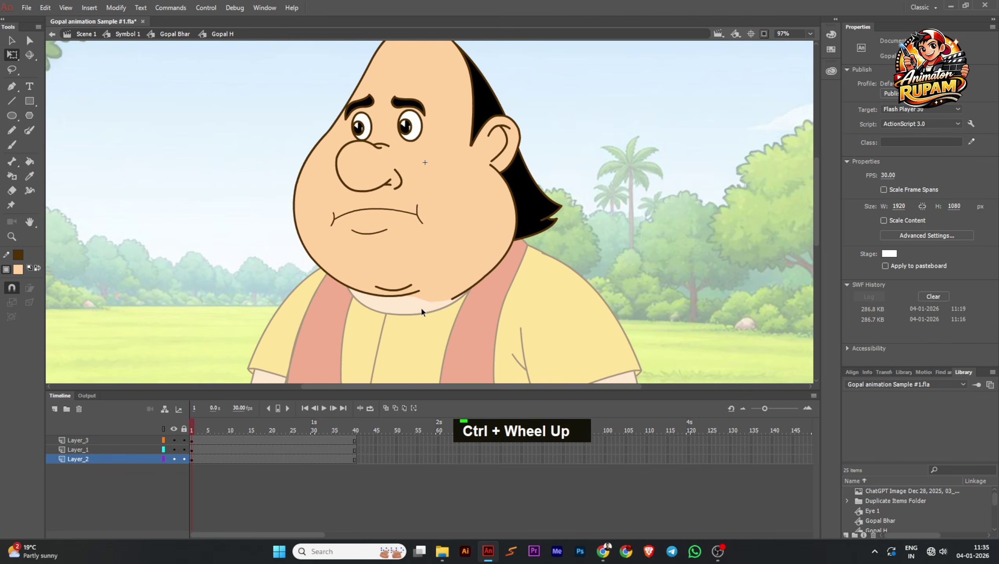
Return to the Gopal Bhar symbol at its first frame and save the document
double_click(690, 249)
scroll(479, 254, down, 2)
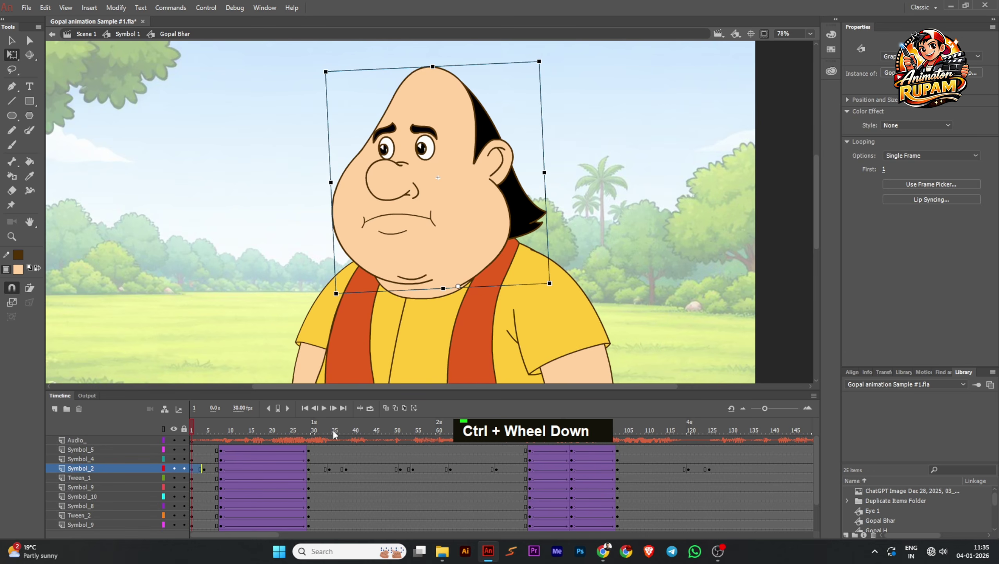
click(304, 409)
scroll(465, 233, down, 2)
scroll(464, 232, up, 2)
scroll(465, 233, up, 1)
key(ctrl+s)
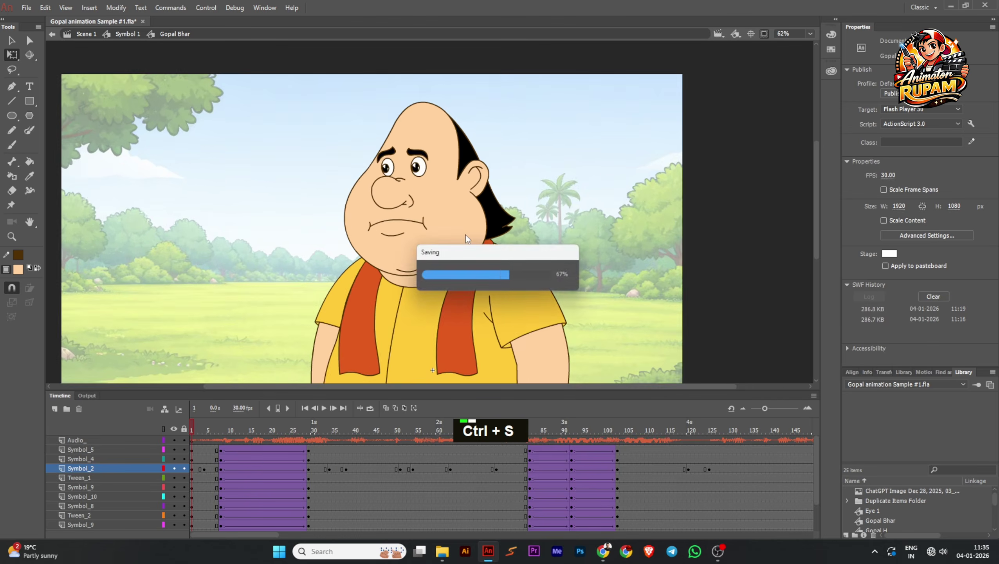
Play the Gopal Bhar timeline to review the jaw and mouth movement against the audio, and rewind to frame 1
scroll(465, 234, down, 1)
click(320, 409)
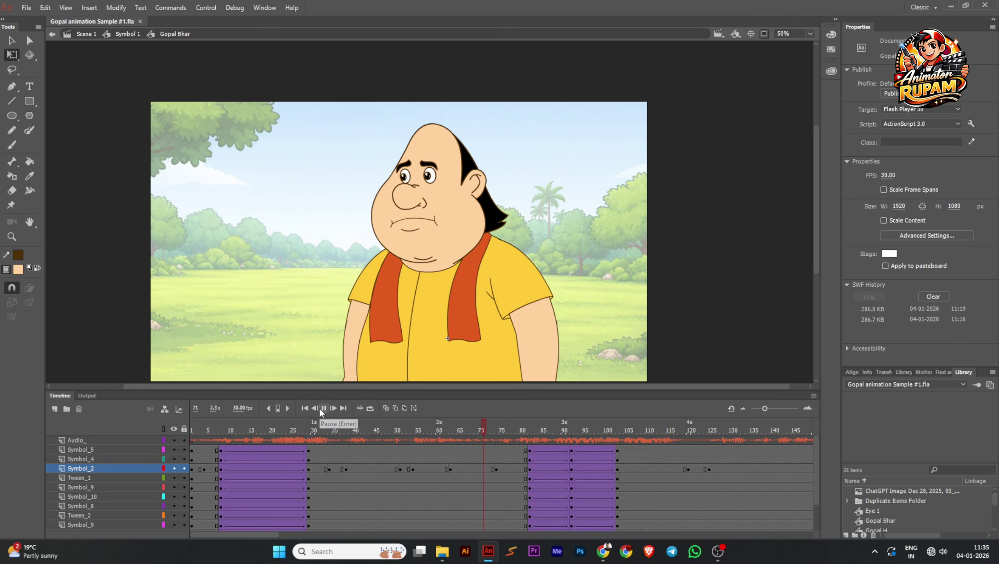
click(320, 408)
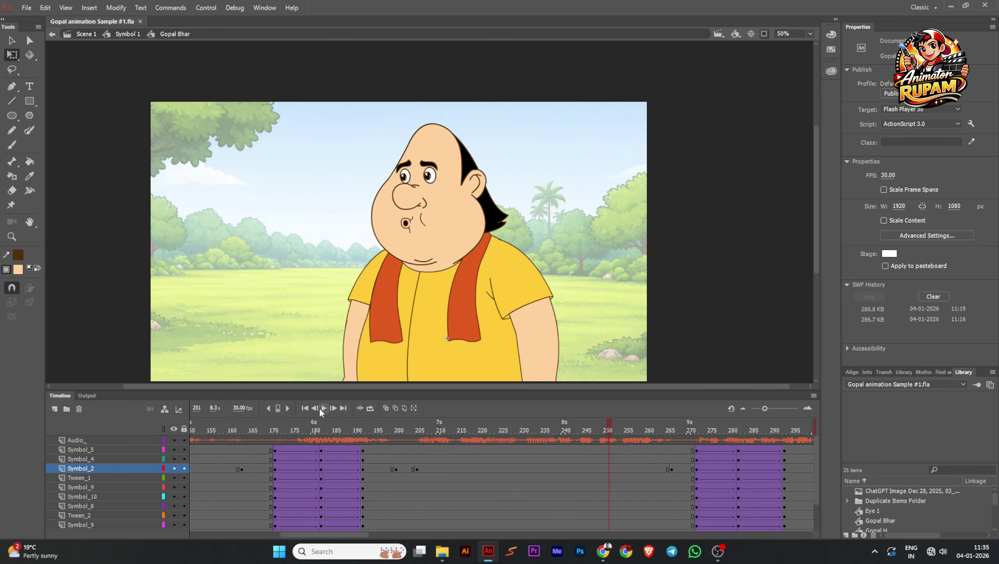
click(305, 408)
key(ctrl+minus)
Return from the Gopal Bhar symbol to Symbol 1 and save the document
key(ctrl+s)
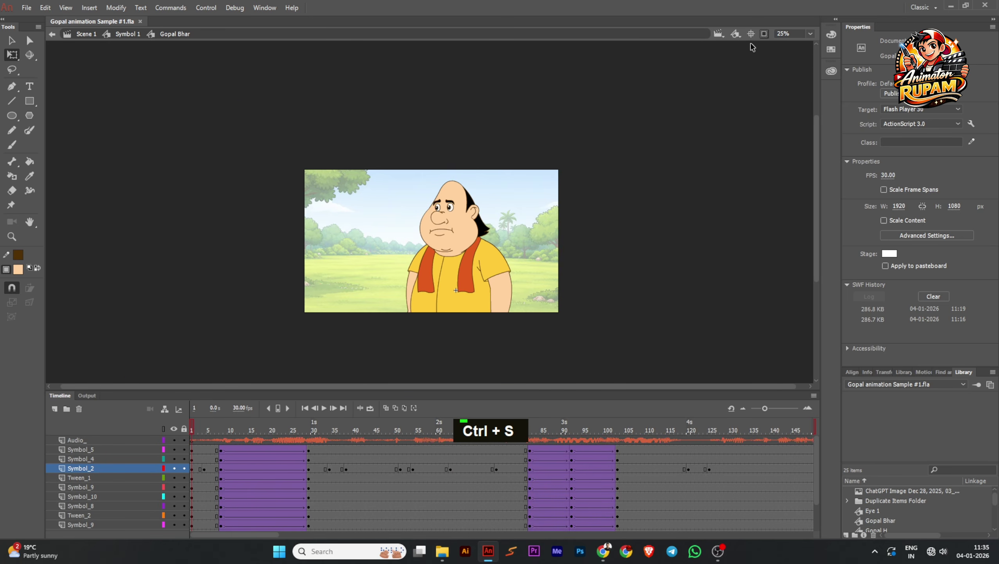
click(764, 34)
click(764, 34)
double_click(687, 213)
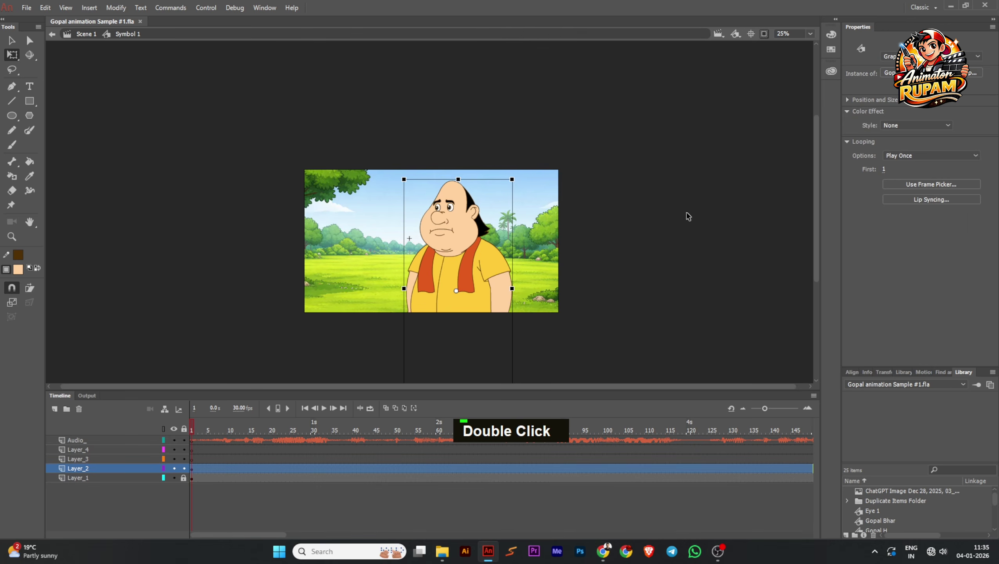
key(ctrl+s)
Open the character's head symbol to inspect the eyes instance, and return to Symbol 1
scroll(454, 247, up, 3)
scroll(438, 201, up, 1)
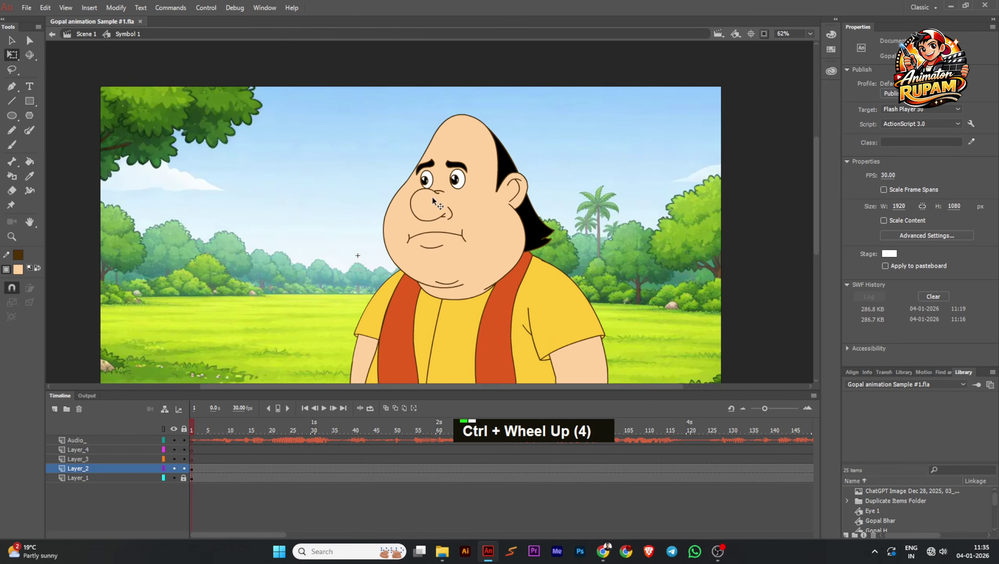
scroll(455, 184, down, 1)
double_click(455, 185)
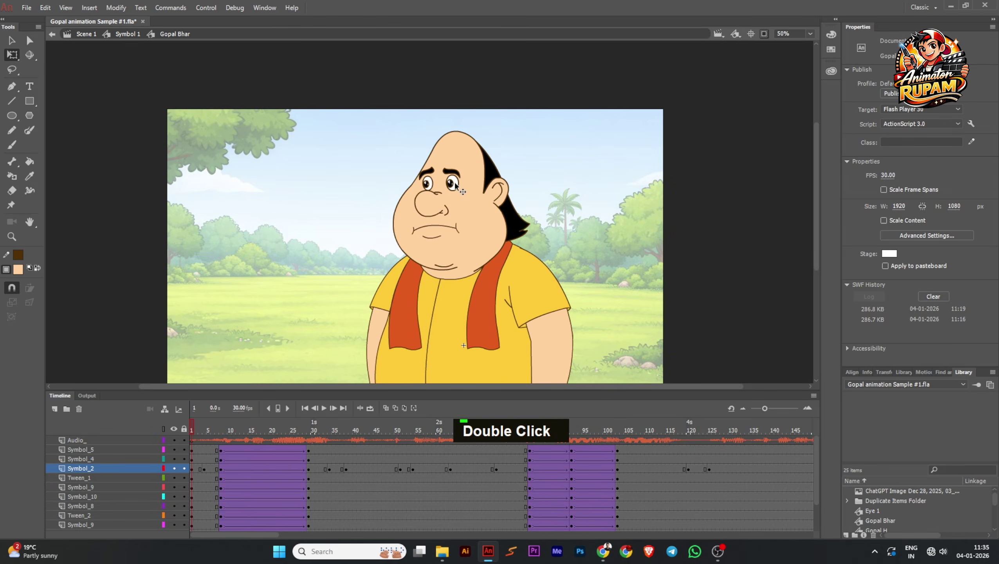
double_click(456, 185)
click(455, 184)
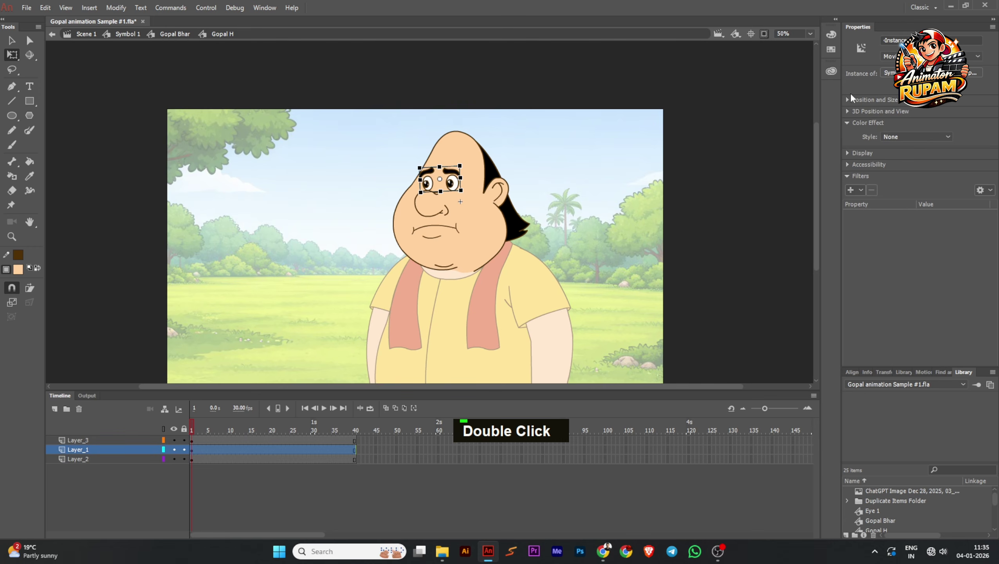
click(51, 34)
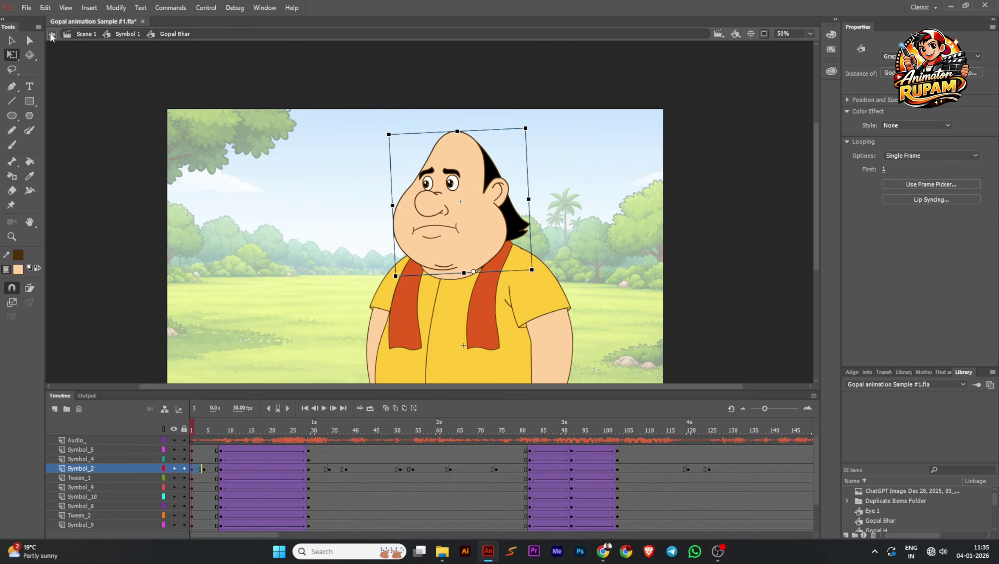
click(51, 34)
Save the document and return from Symbol 1 to the main Scene 1 timeline
key(ctrl+s)
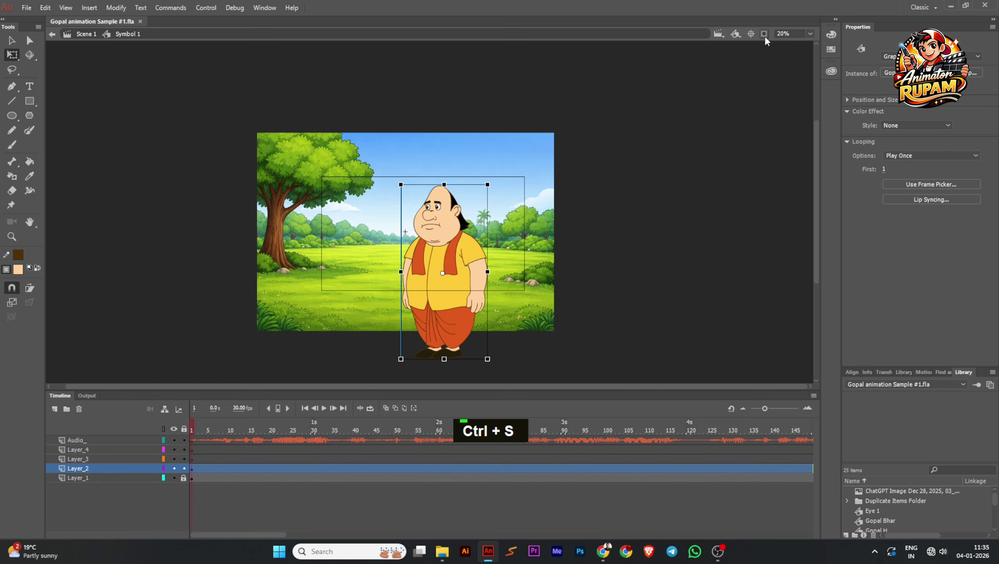
double_click(707, 234)
key(ctrl+s)
ctrl+scroll(549, 236, up, 1)
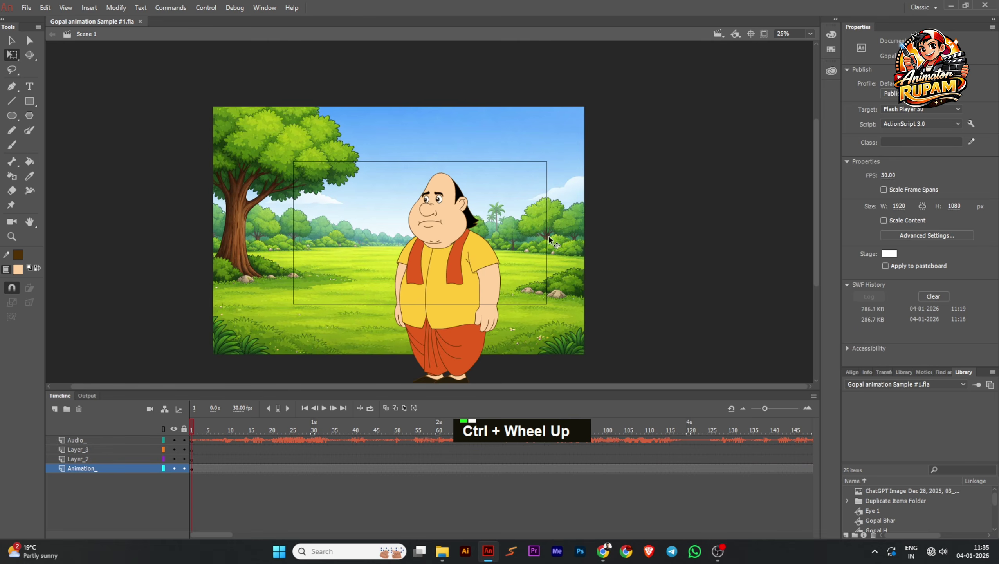
key(ctrl+s)
Save the document, test the movie to watch the character's lip sync and jaw movement, and close the test playback
ctrl+scroll(499, 237, up, 2)
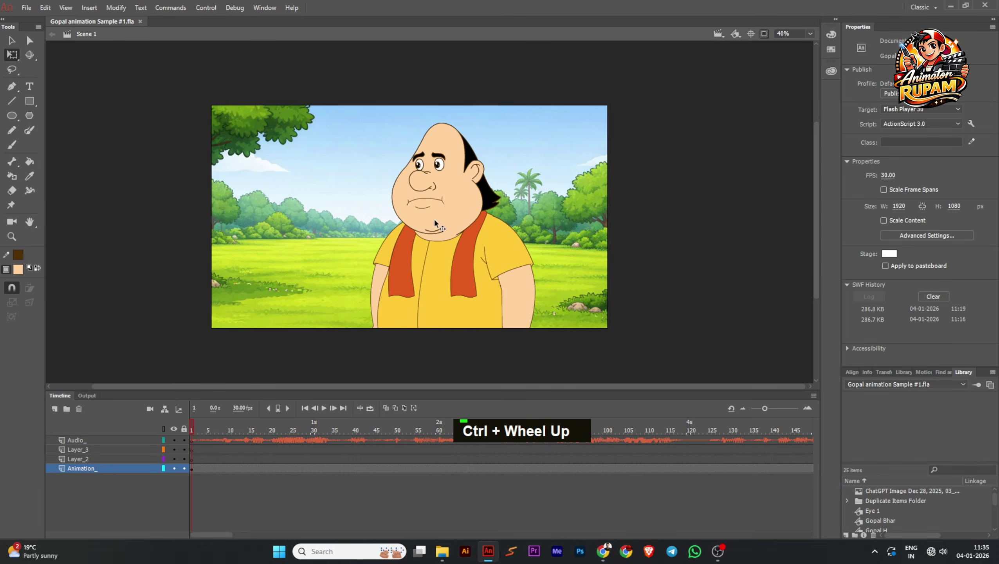
ctrl+scroll(455, 213, up, 1)
key(ctrl+s)
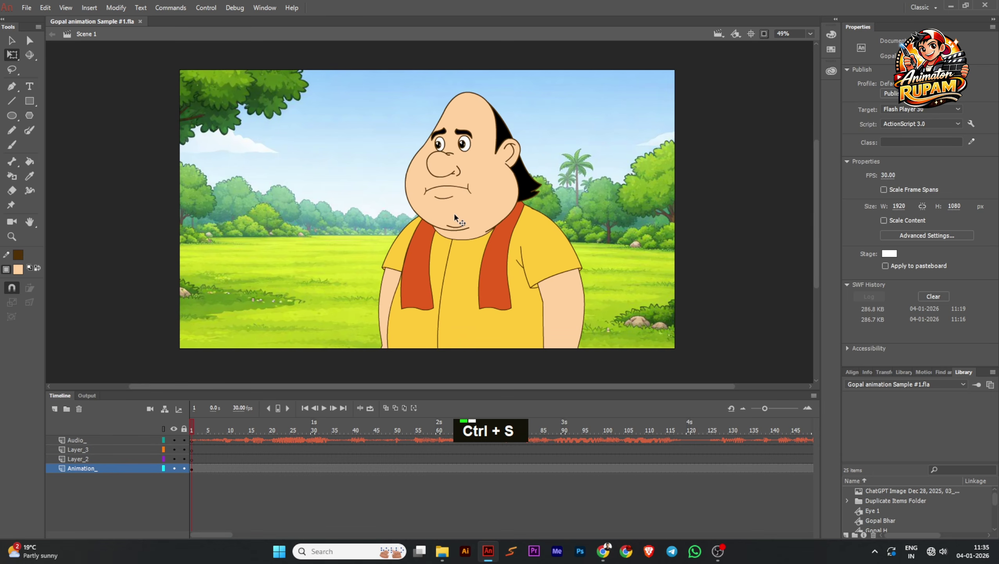
key(ctrl+Return)
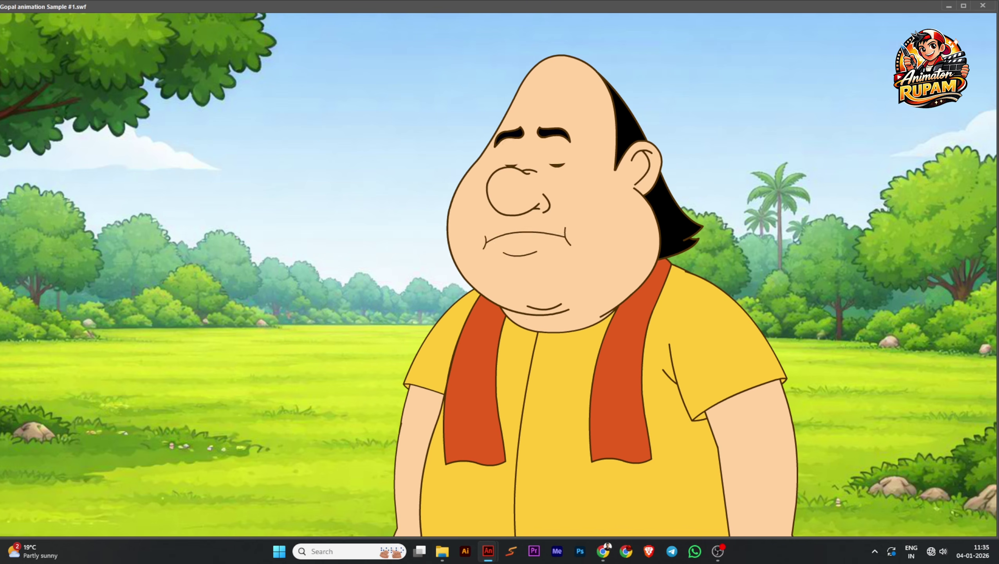
click(984, 5)
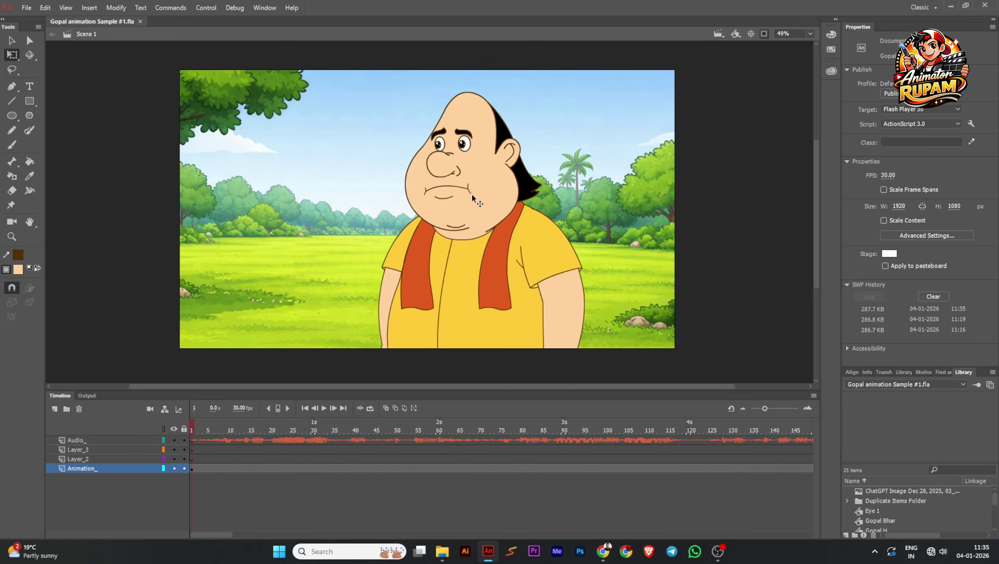
ctrl+scroll(457, 181, up, 2)
key(ctrl+s)
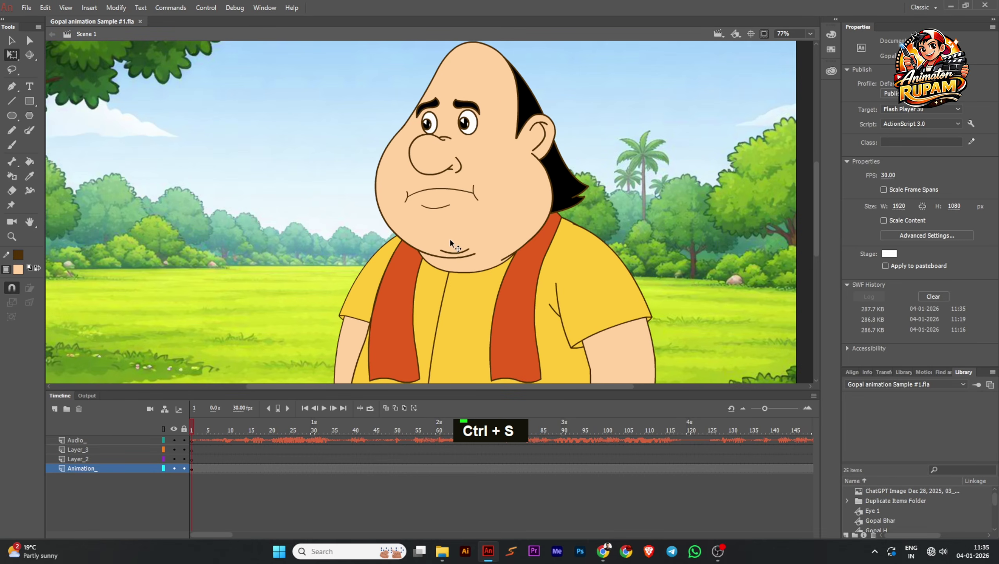
ctrl+scroll(449, 237, up, 1)
drag(457, 212, 449, 248)
ctrl+scroll(446, 237, down, 1)
key(ctrl+s)
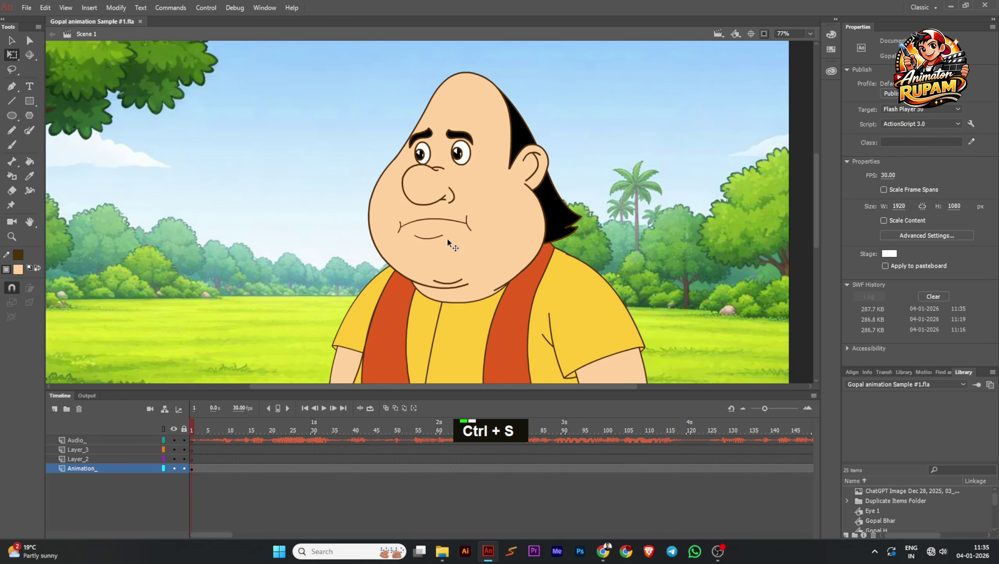
ctrl+scroll(440, 224, down, 1)
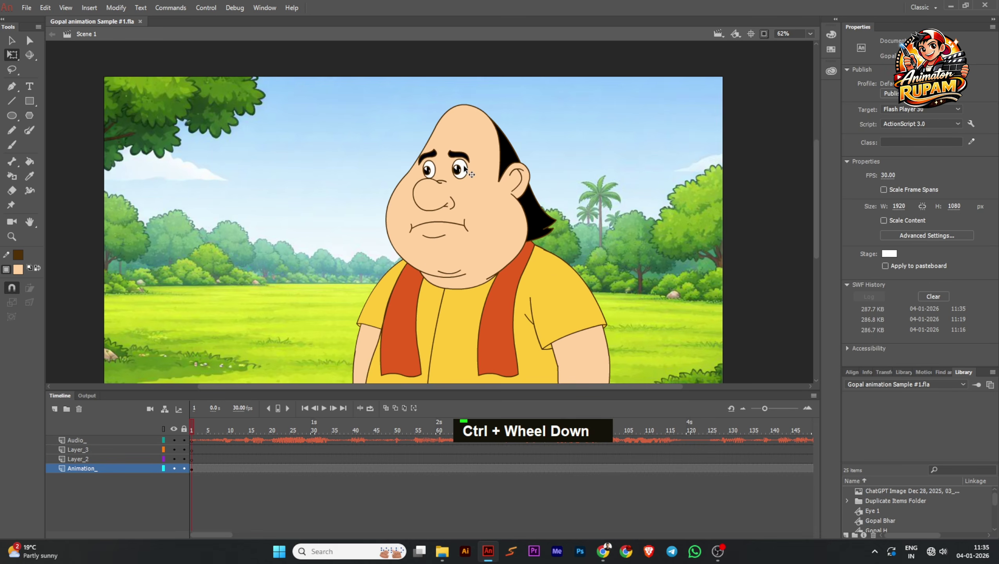
ctrl+scroll(456, 179, down, 2)
key(ctrl+s)
ctrl+scroll(457, 180, up, 1)
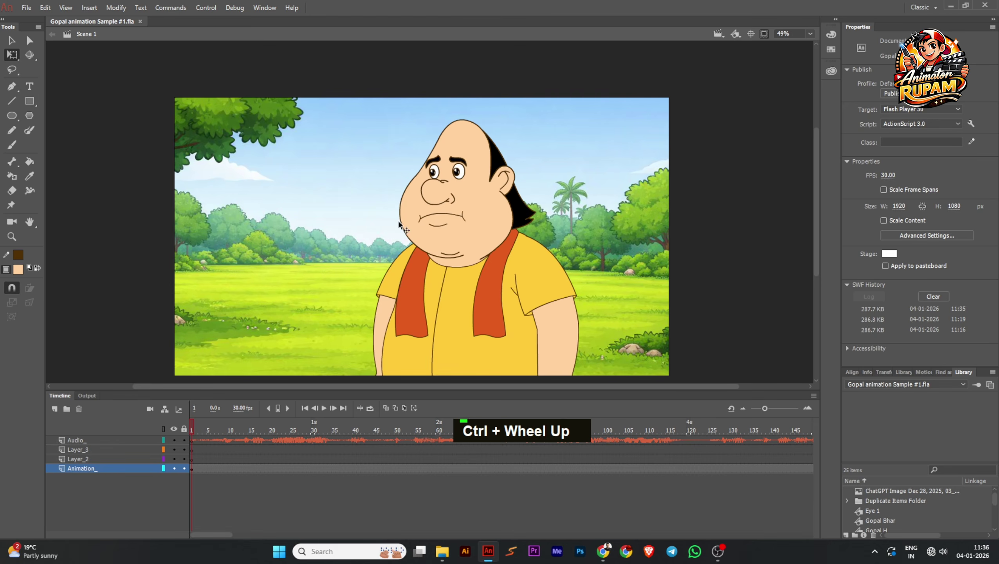
key(ctrl+s)
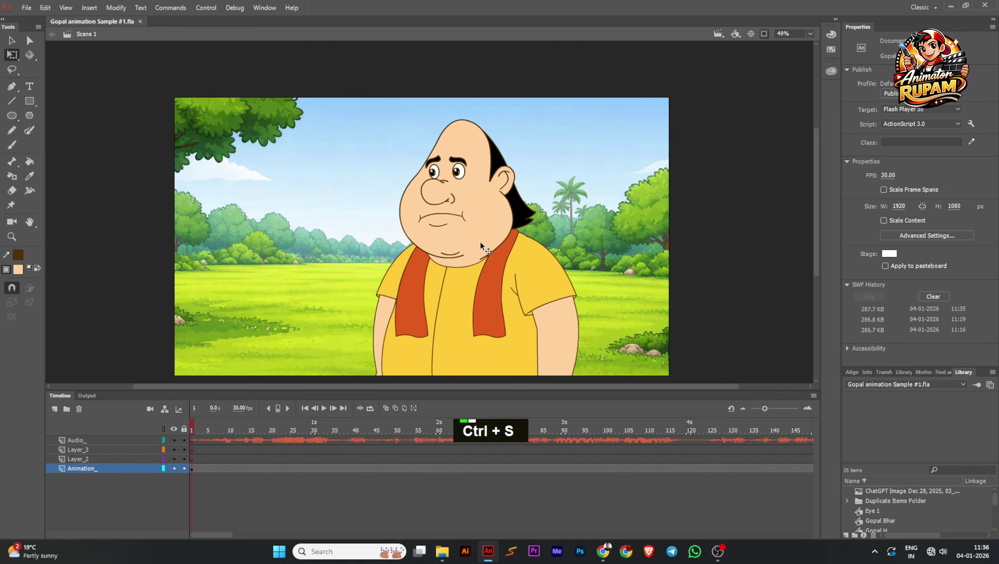
ctrl+scroll(483, 246, up, 1)
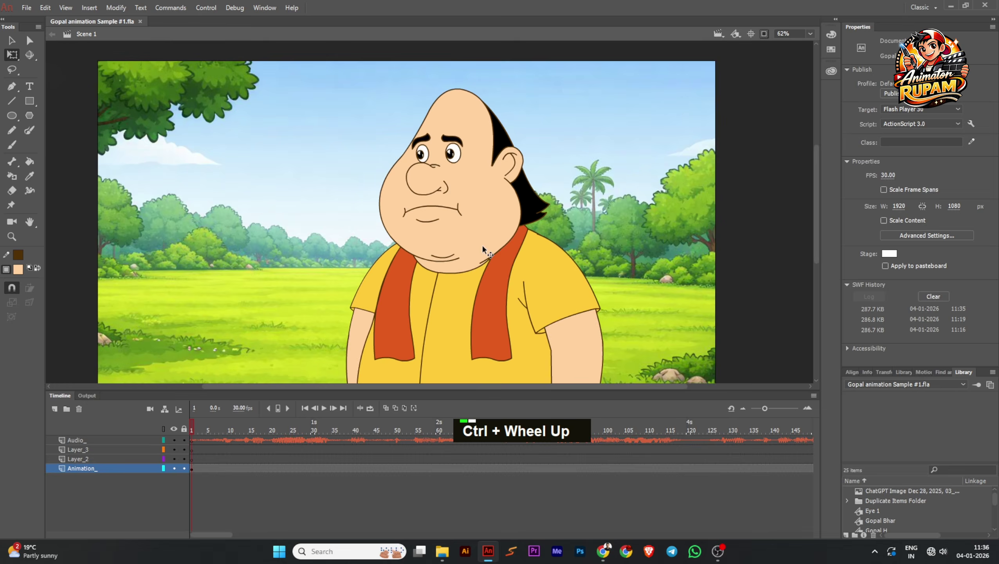
ctrl+scroll(483, 247, down, 1)
middle_click(483, 248)
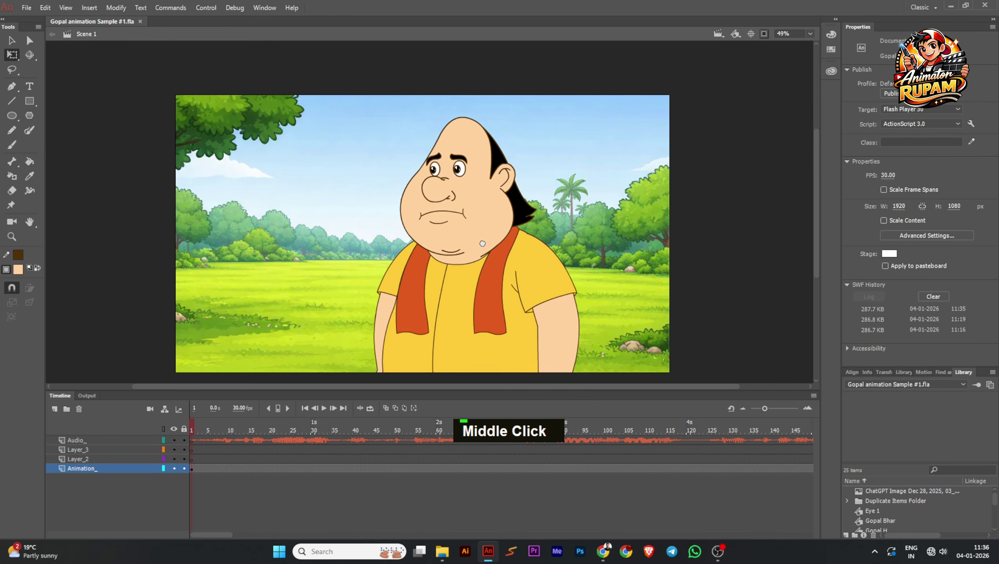
key(ctrl+s)
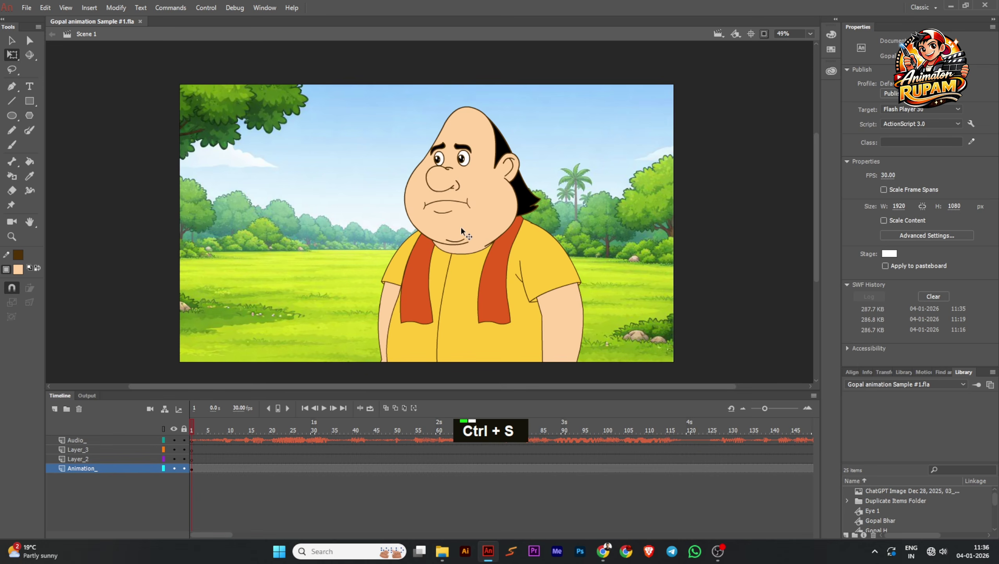